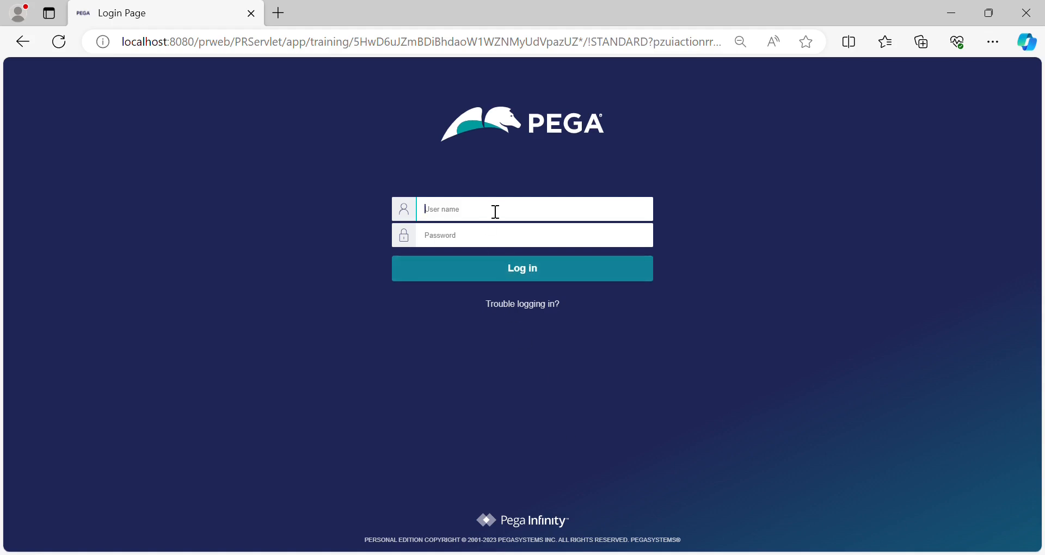
Step: Log in with the training administrator's user name and password, and switch the workspace to Dev Studio
{"action": "left_click", "coordinate": [488, 245]}
{"action": "type", "text": "rules"}
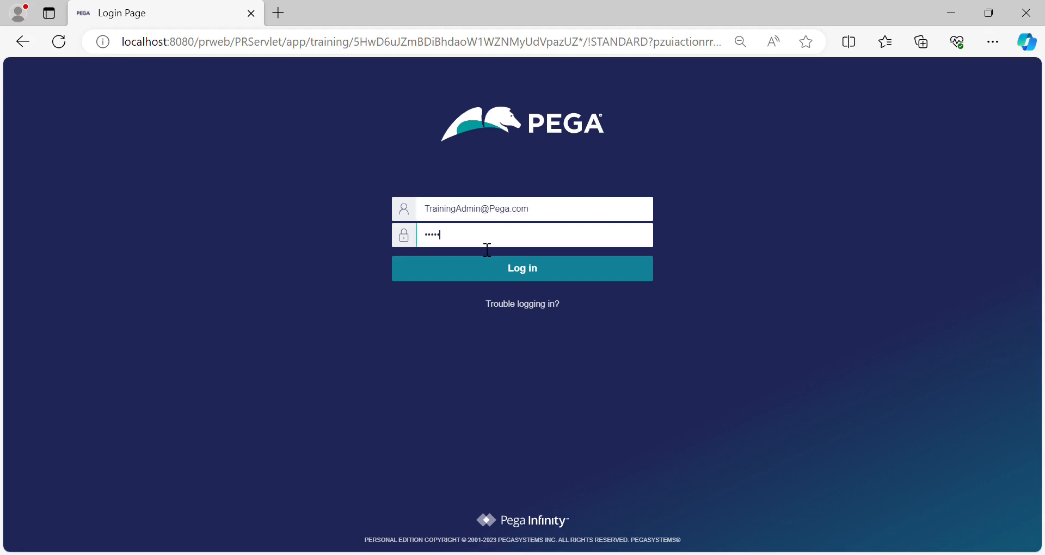
{"action": "left_click", "coordinate": [530, 279]}
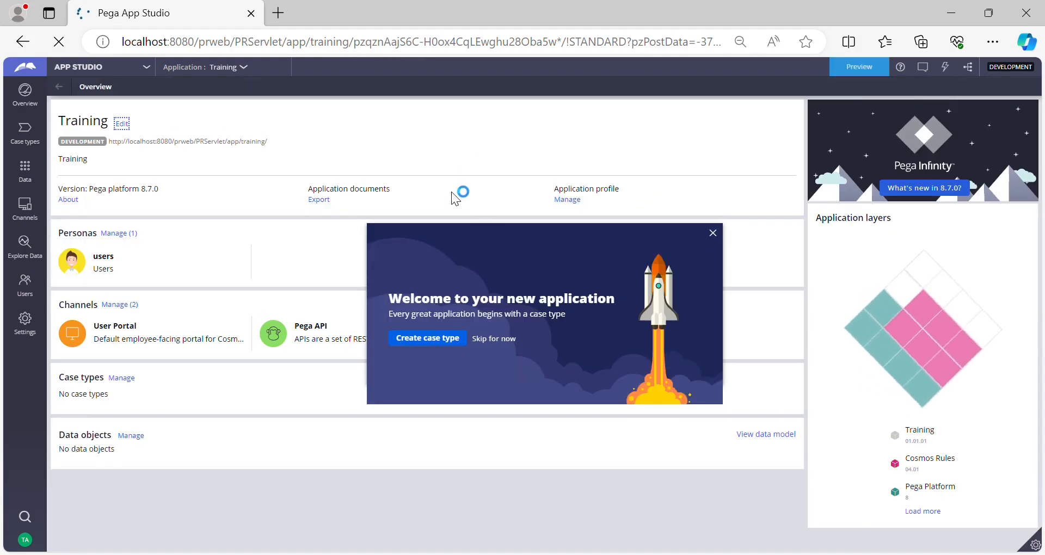
{"action": "left_click", "coordinate": [87, 67]}
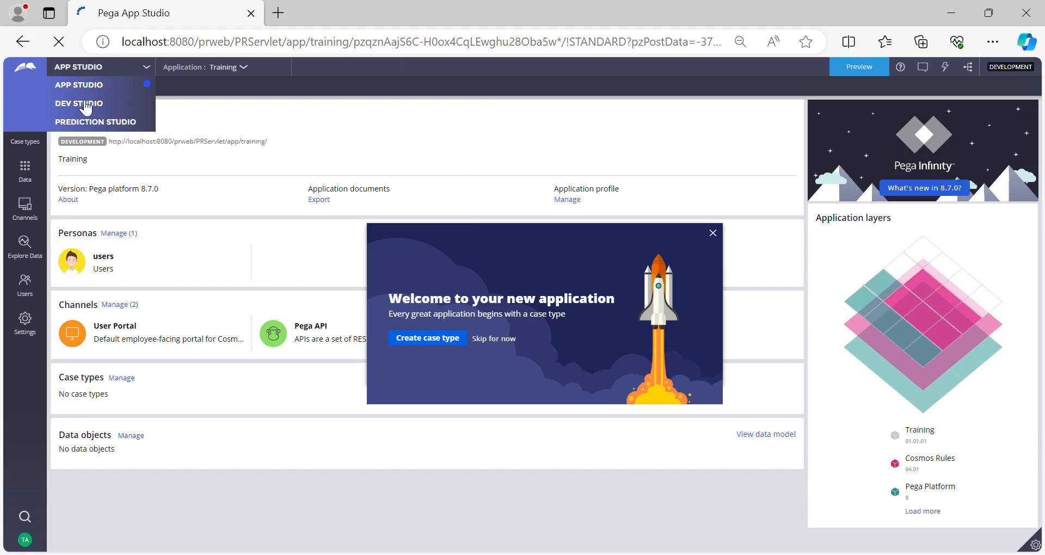
{"action": "left_click", "coordinate": [82, 104]}
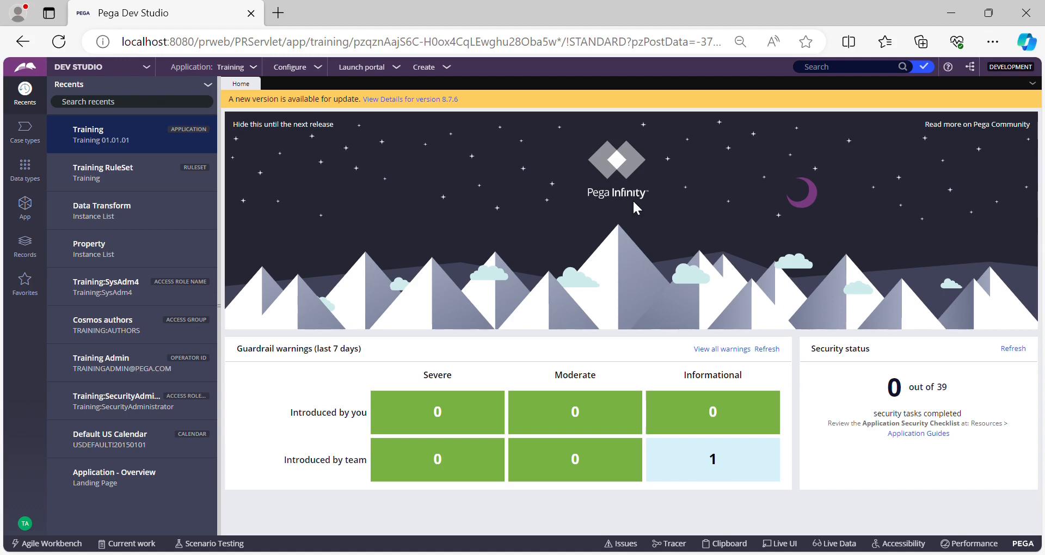
Step: Look through the Data Transform and Property instance lists under Data Model in the records, and close both lists
{"action": "left_click", "coordinate": [25, 257]}
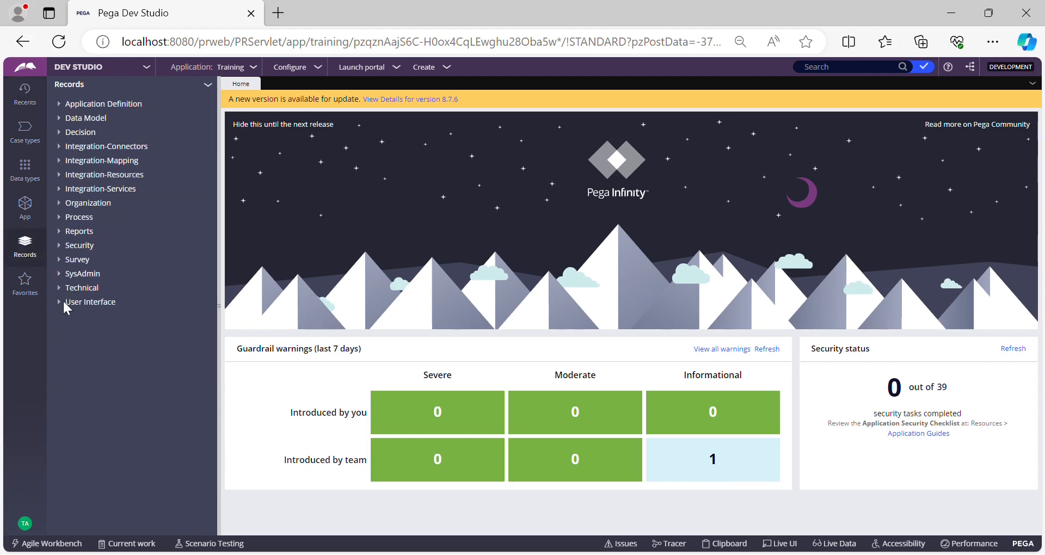
{"action": "left_click", "coordinate": [64, 105]}
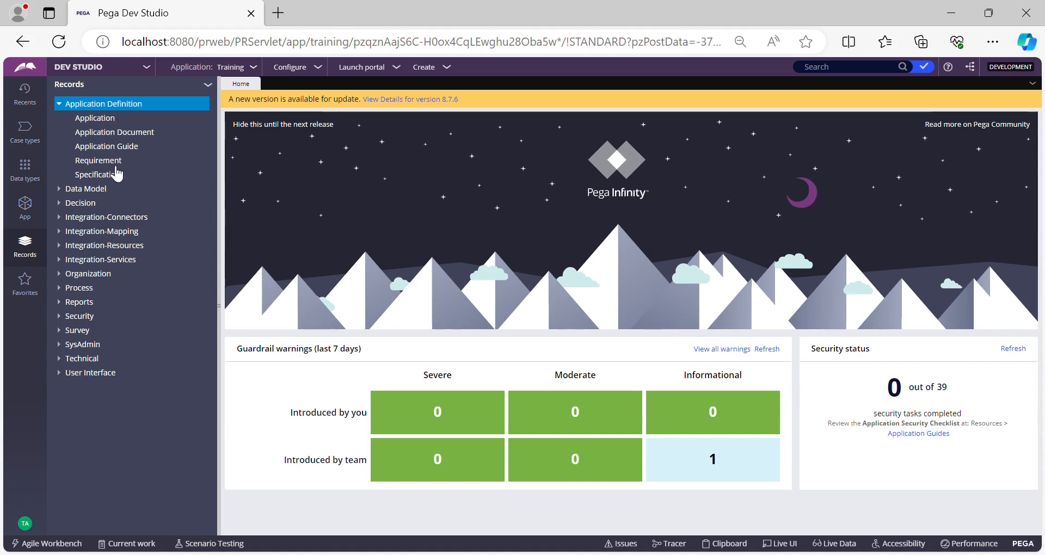
{"action": "left_click", "coordinate": [66, 192]}
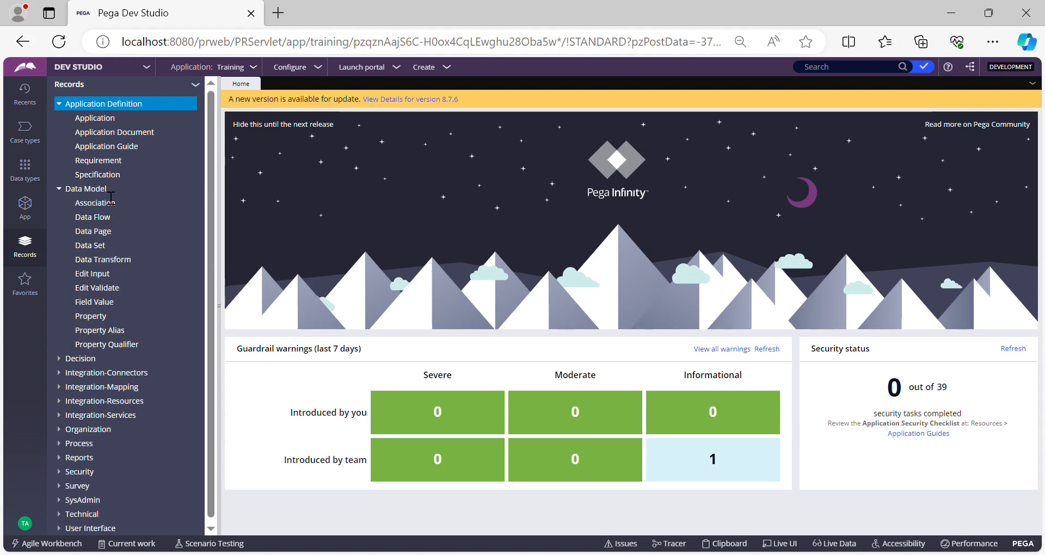
{"action": "left_click", "coordinate": [97, 262]}
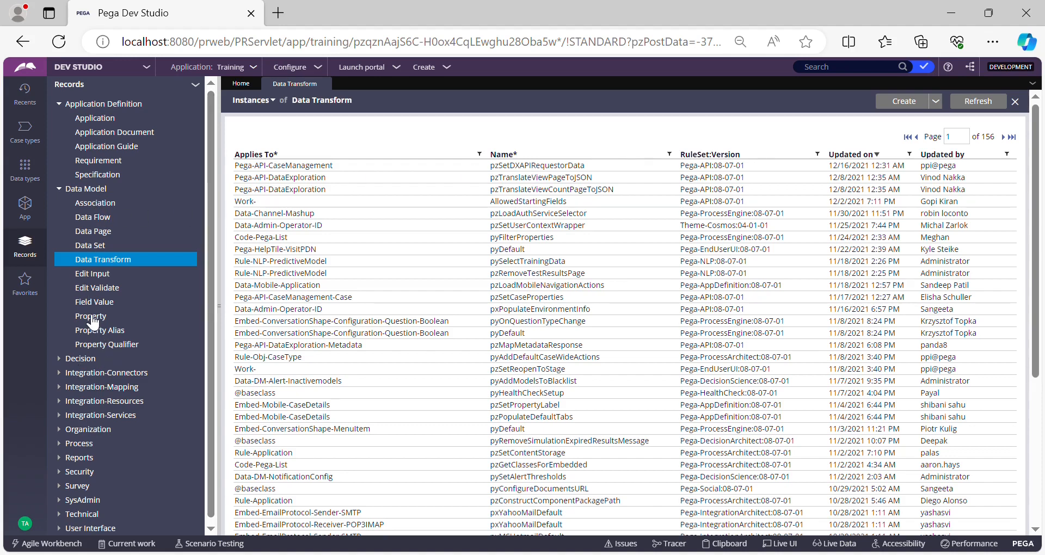
{"action": "left_click", "coordinate": [91, 317]}
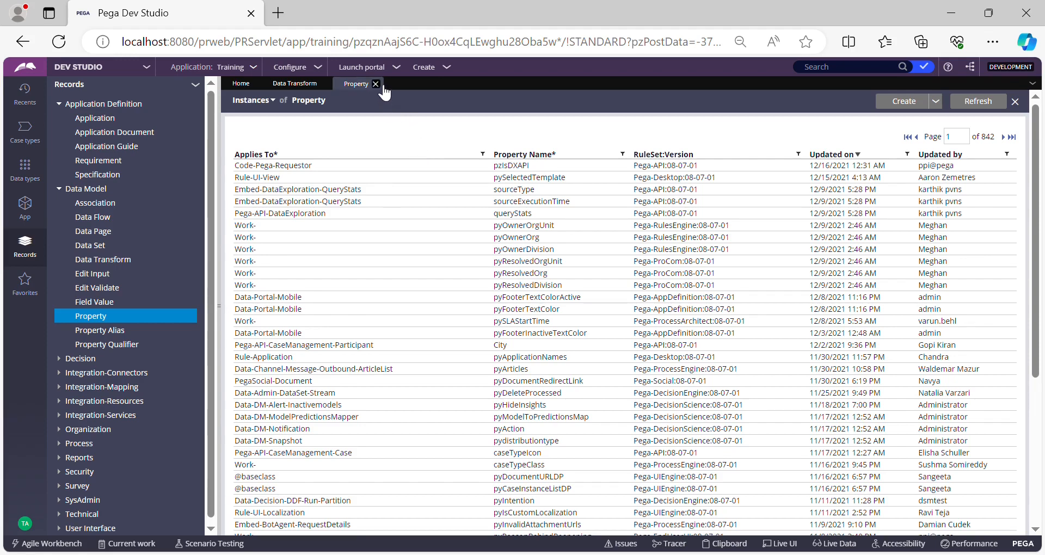
{"action": "left_click", "coordinate": [376, 84]}
{"action": "left_click", "coordinate": [326, 85]}
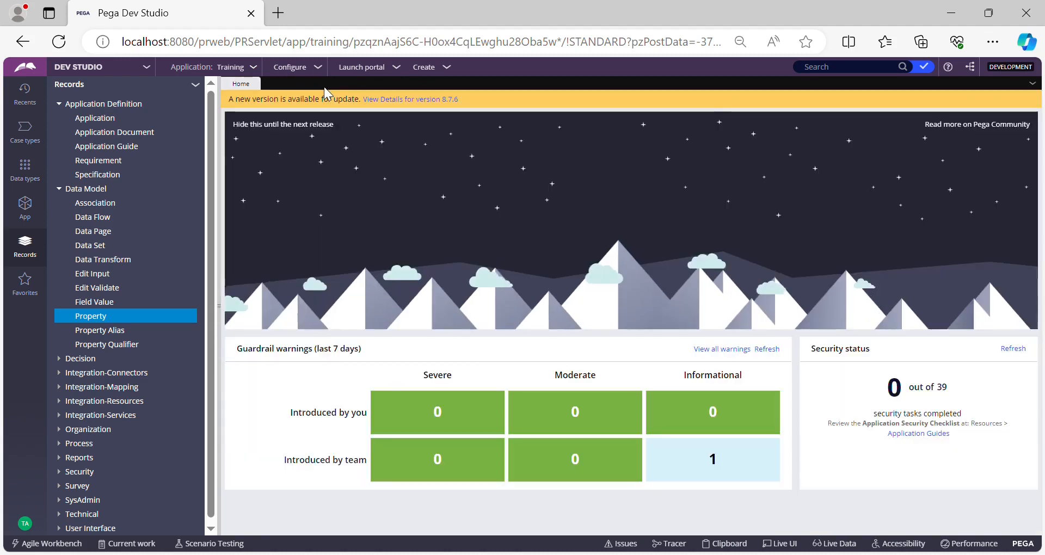
Step: Open the Training application's definition and the record of its Training:01-01 ruleset
{"action": "left_click", "coordinate": [255, 69]}
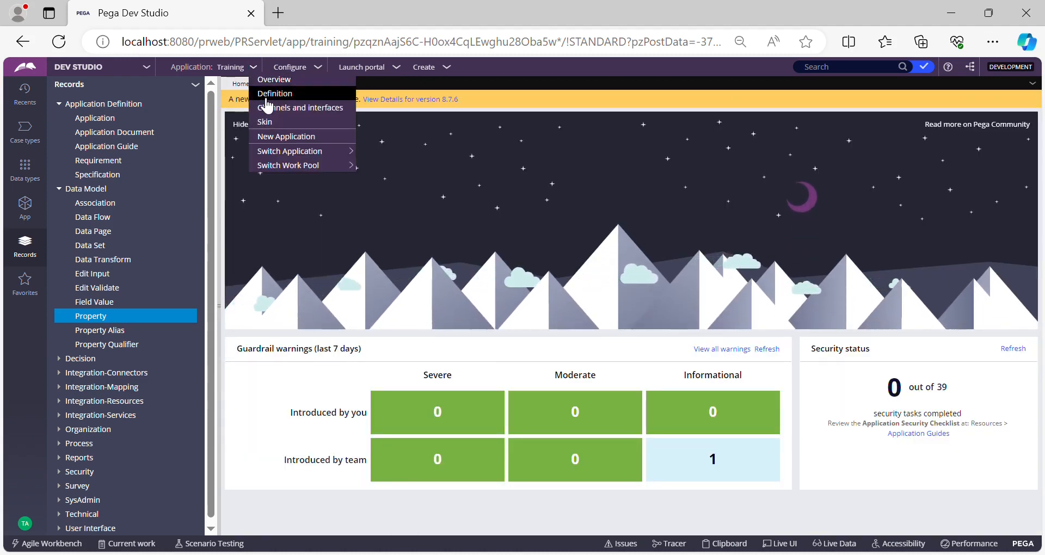
{"action": "left_click", "coordinate": [261, 97]}
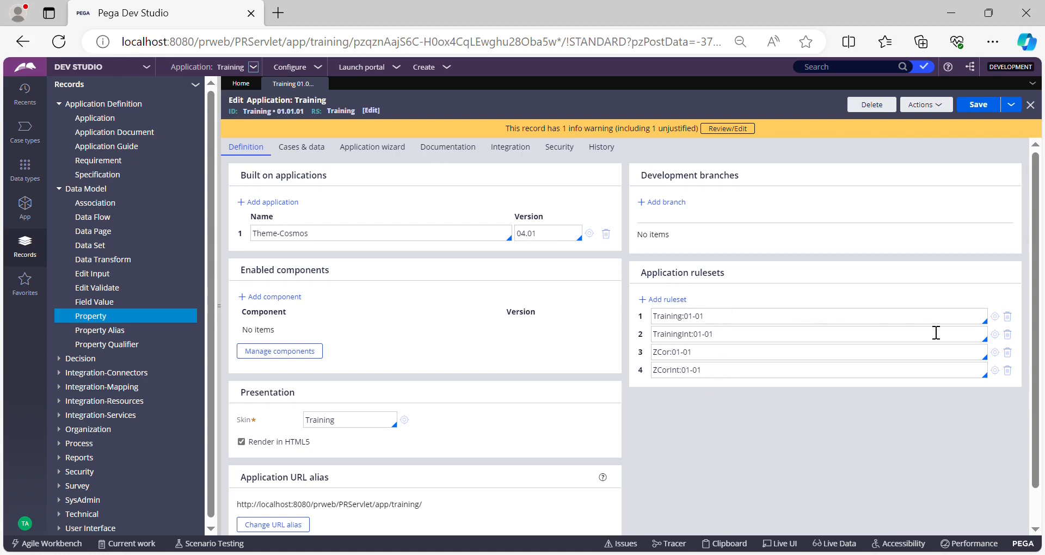
{"action": "left_click", "coordinate": [996, 317]}
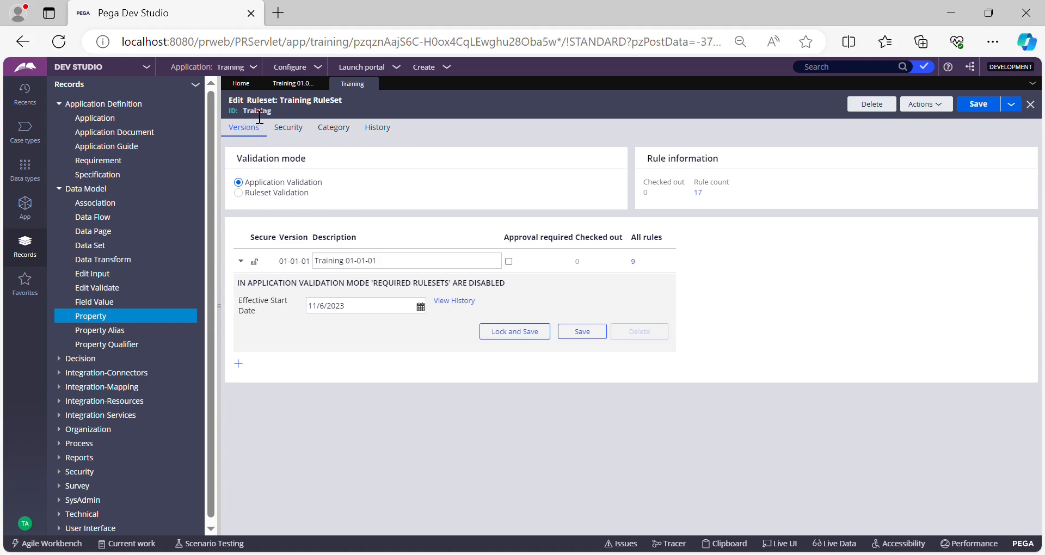
Step: Examine the Training ruleset's ID and the parts of the version number in the 01-01-01 description
{"action": "double_click", "coordinate": [257, 111]}
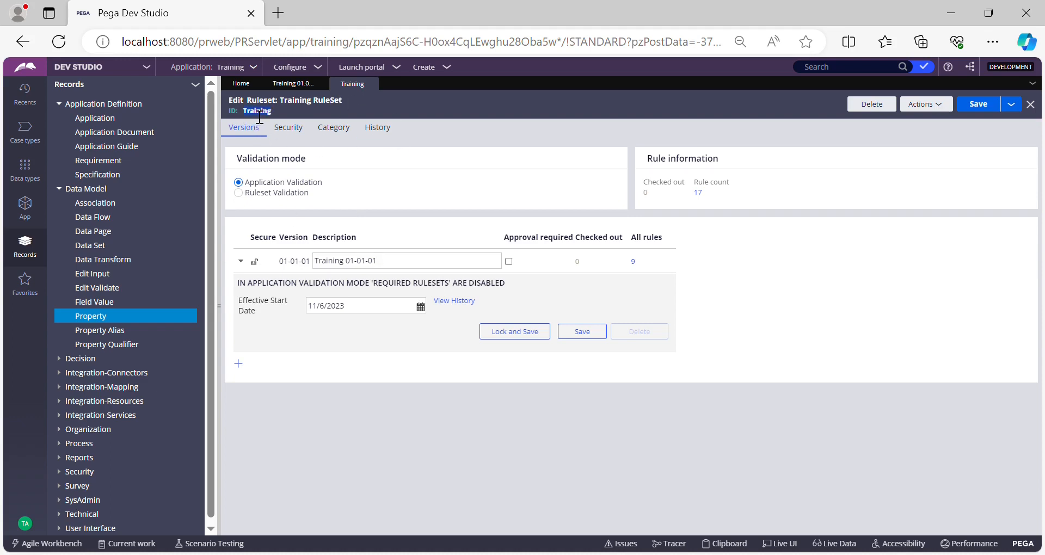
{"action": "left_click", "coordinate": [383, 269]}
{"action": "key", "text": "ctrl+a"}
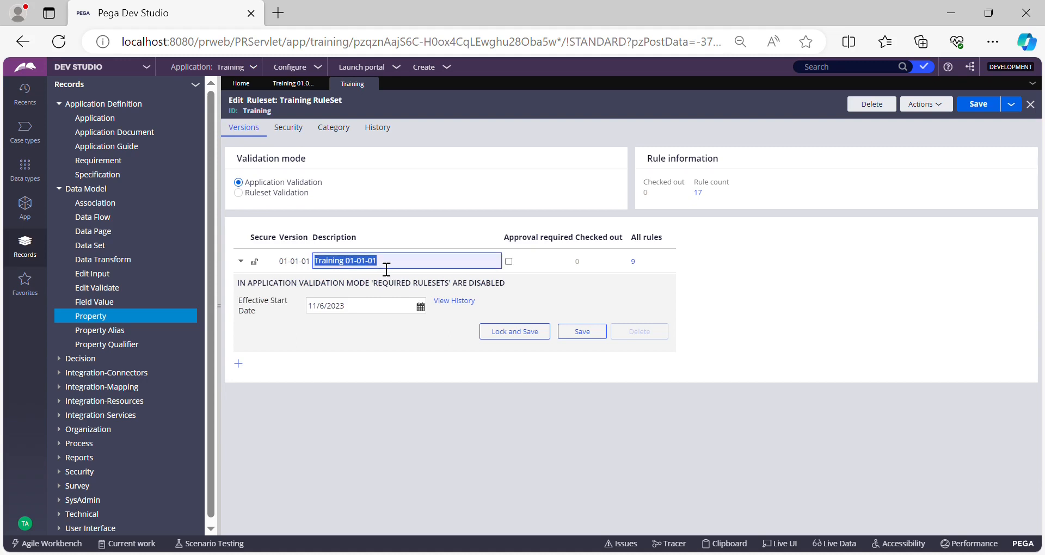
{"action": "left_click", "coordinate": [388, 270]}
{"action": "left_click_drag", "start_coordinate": [388, 270], "coordinate": [351, 270]}
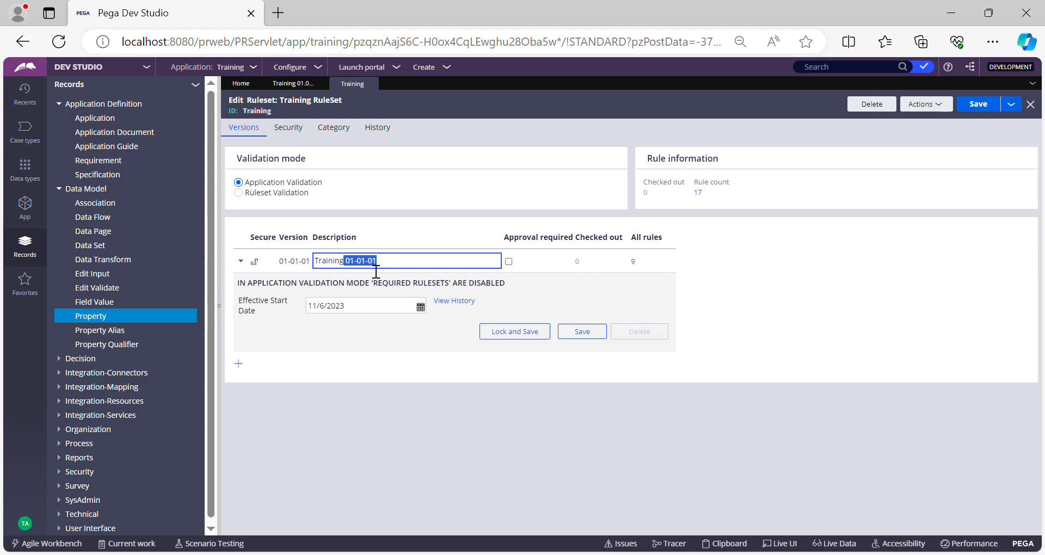
{"action": "left_click", "coordinate": [362, 268]}
{"action": "left_click_drag", "start_coordinate": [351, 262], "coordinate": [392, 271]}
{"action": "left_click", "coordinate": [363, 270]}
{"action": "left_click_drag", "start_coordinate": [387, 270], "coordinate": [321, 268]}
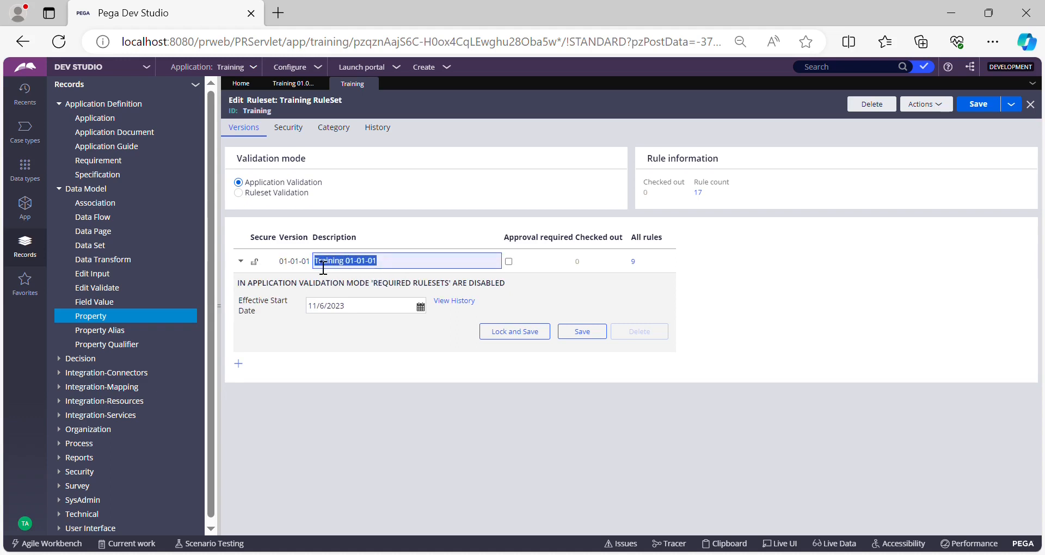
{"action": "left_click", "coordinate": [360, 271]}
{"action": "left_click_drag", "start_coordinate": [364, 271], "coordinate": [353, 271]}
{"action": "left_click", "coordinate": [374, 272]}
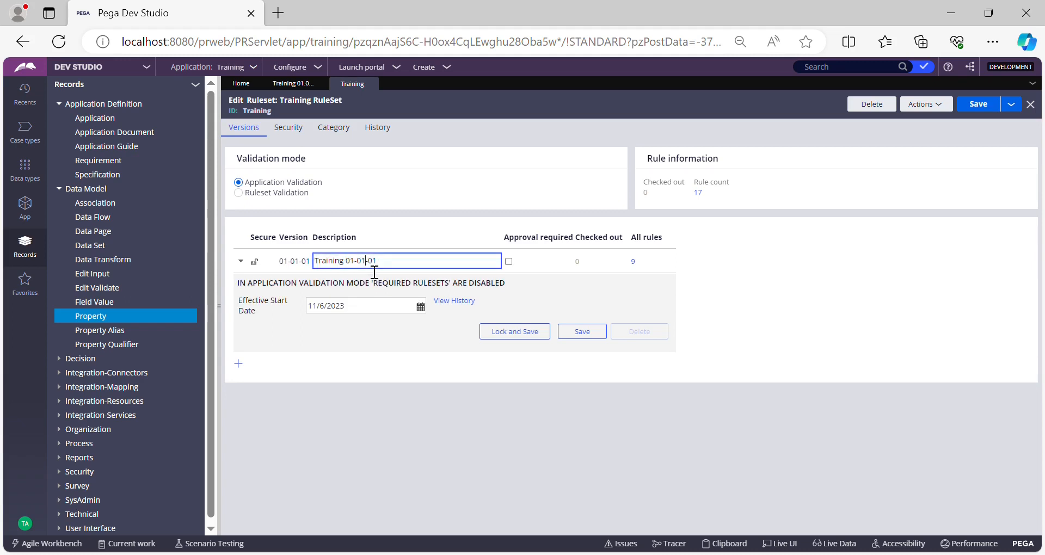
{"action": "double_click", "coordinate": [365, 271]}
{"action": "left_click", "coordinate": [390, 270]}
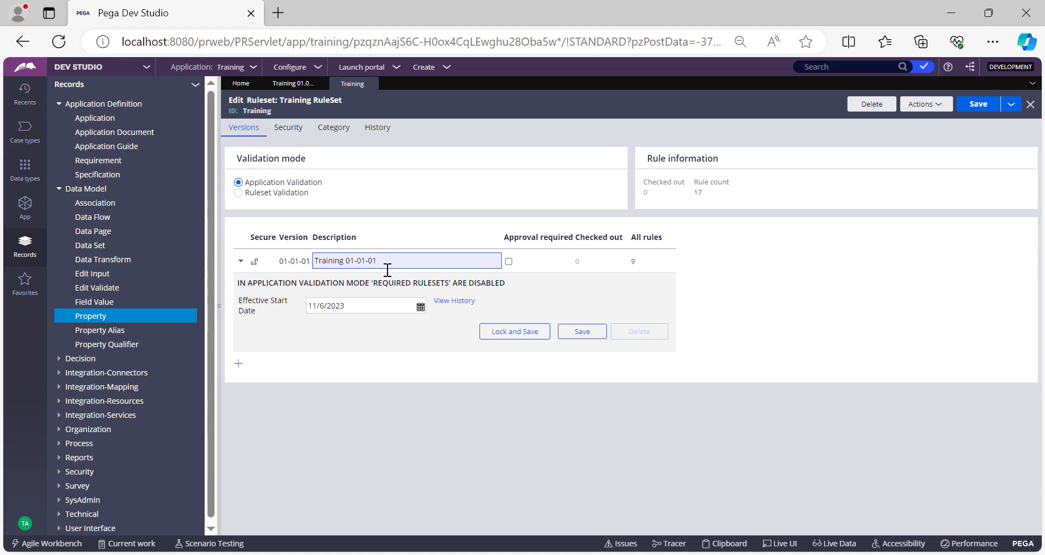
{"action": "double_click", "coordinate": [376, 270]}
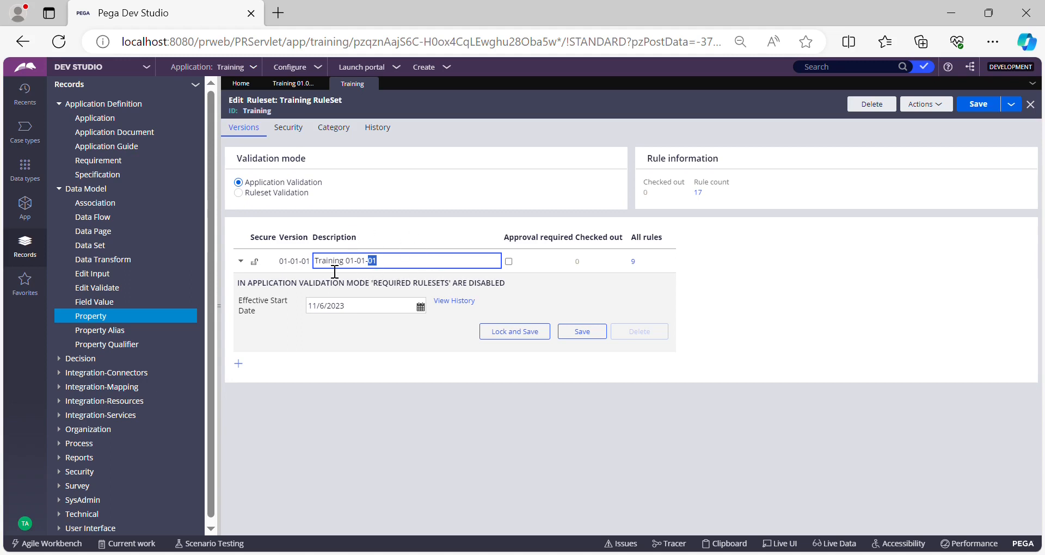
Step: Create version 01-01-02 of the Training ruleset with the description "Training:01-01-02"
{"action": "left_click", "coordinate": [242, 365]}
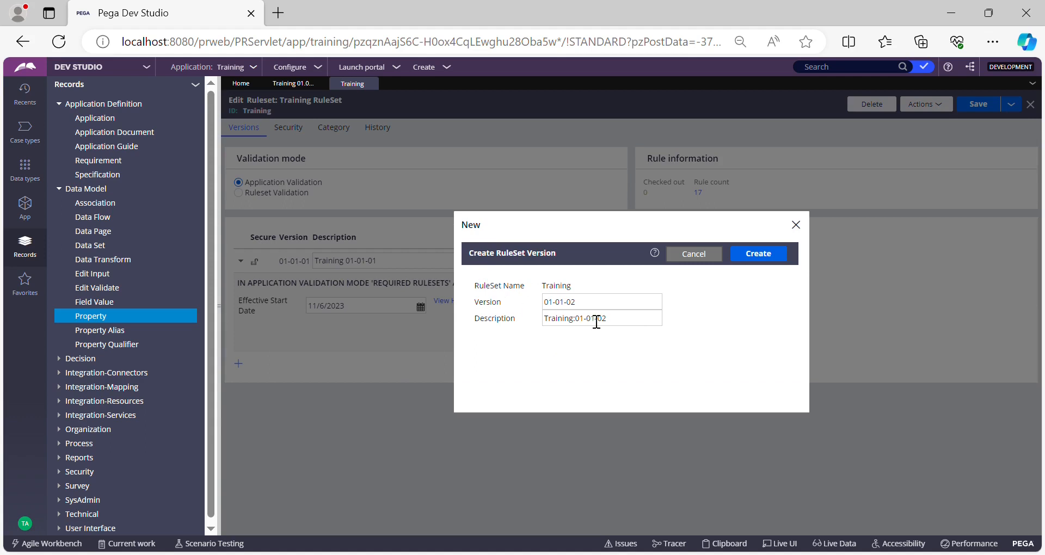
{"action": "left_click_drag", "start_coordinate": [480, 302], "coordinate": [495, 303]}
{"action": "left_click", "coordinate": [586, 307]}
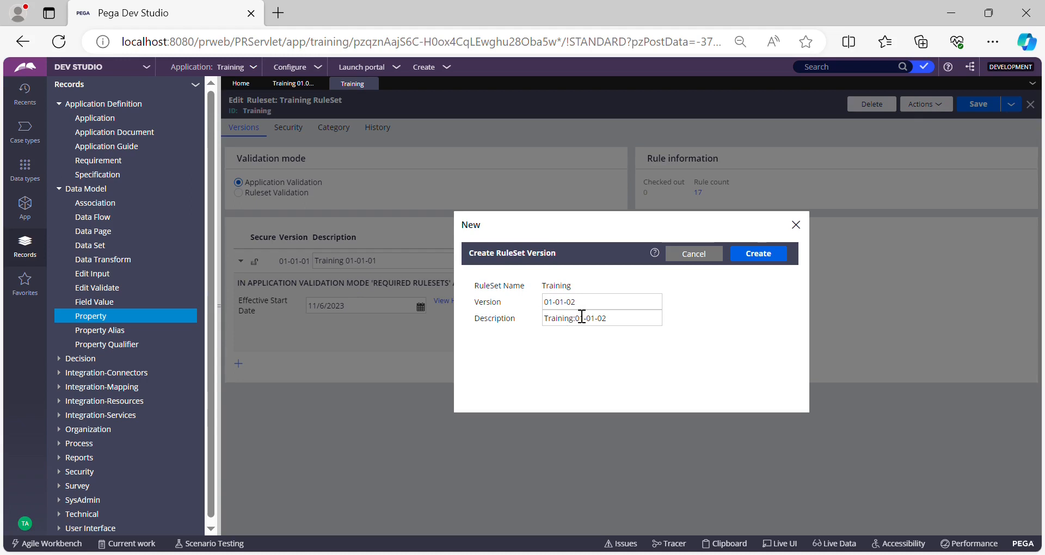
{"action": "left_click_drag", "start_coordinate": [586, 310], "coordinate": [569, 303]}
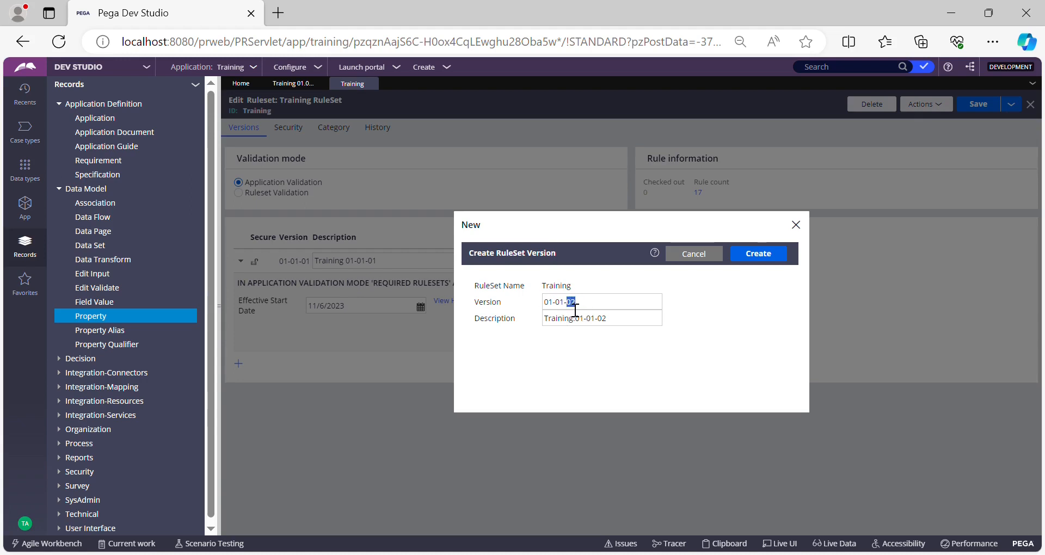
{"action": "left_click", "coordinate": [766, 258]}
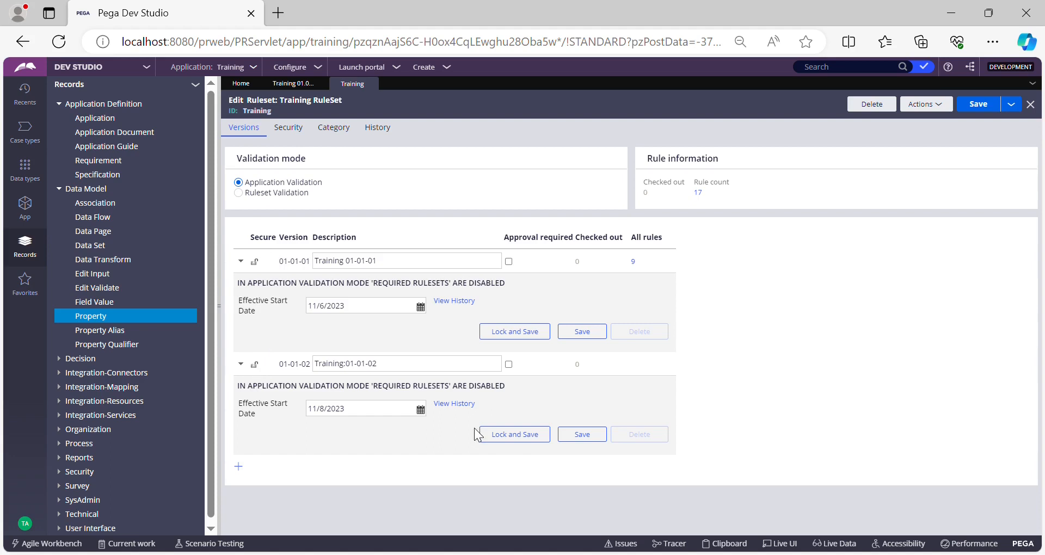
Step: Lock and save ruleset version 01-01-02, entering and confirming a lock password
{"action": "left_click", "coordinate": [519, 438]}
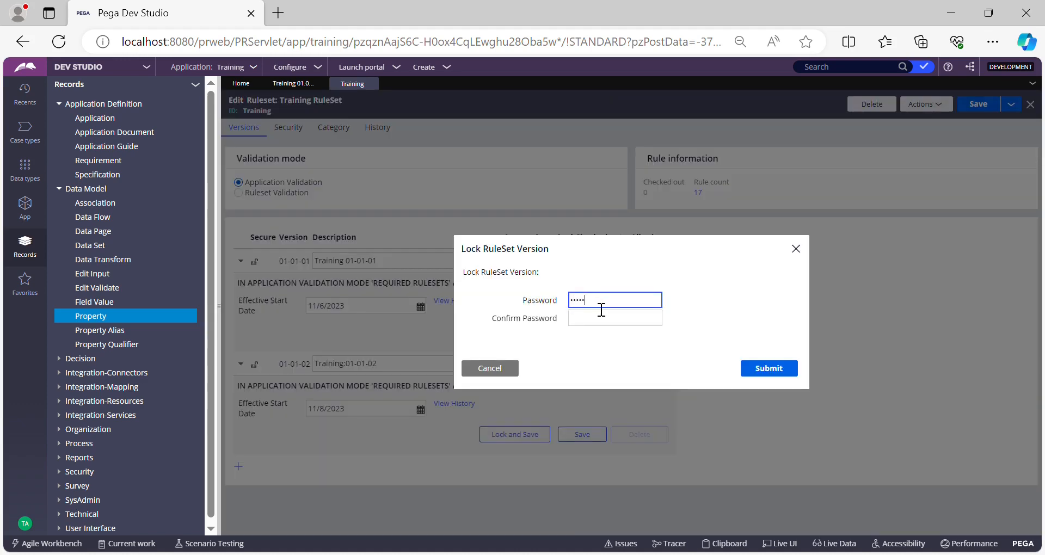
{"action": "key", "text": "BackSpace"}
{"action": "key", "text": "BackSpace"}
{"action": "key", "text": "BackSpace"}
{"action": "key", "text": "BackSpace"}
{"action": "type", "text": "•••••"}
{"action": "left_click", "coordinate": [594, 320]}
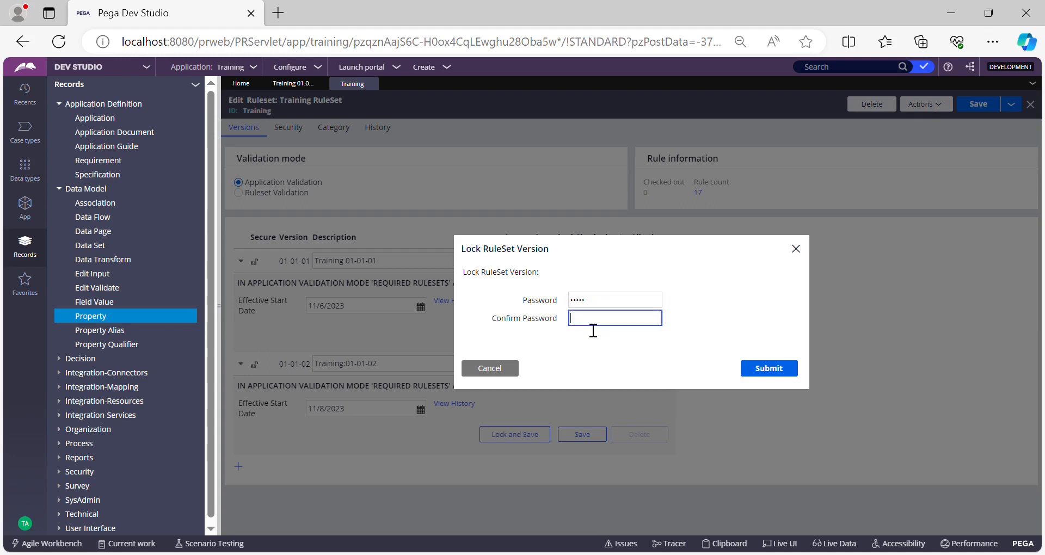
{"action": "type", "text": "•••••"}
{"action": "left_click", "coordinate": [762, 373]}
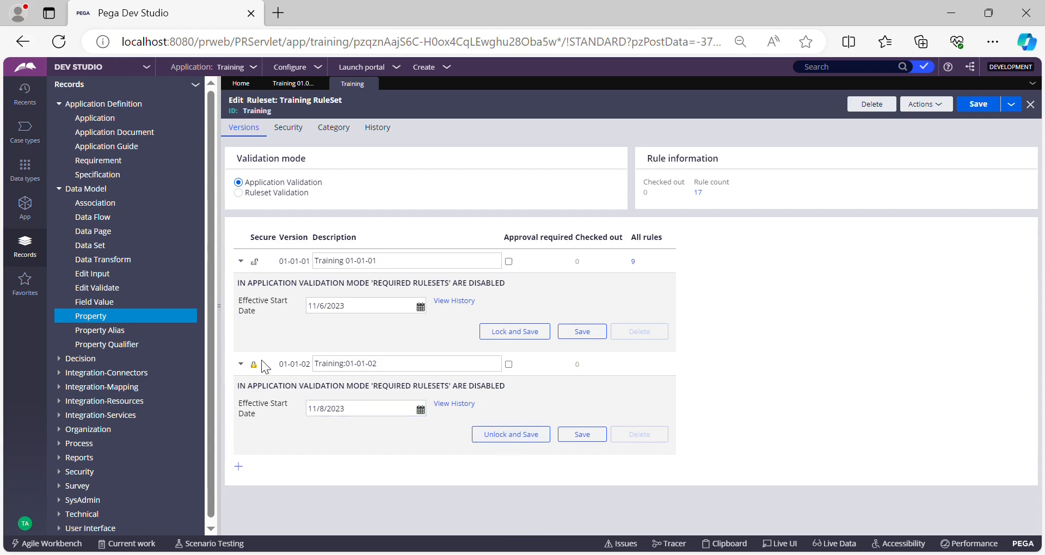
Step: Unlock and save ruleset version 01-01-02 by entering its lock password
{"action": "left_click", "coordinate": [516, 435]}
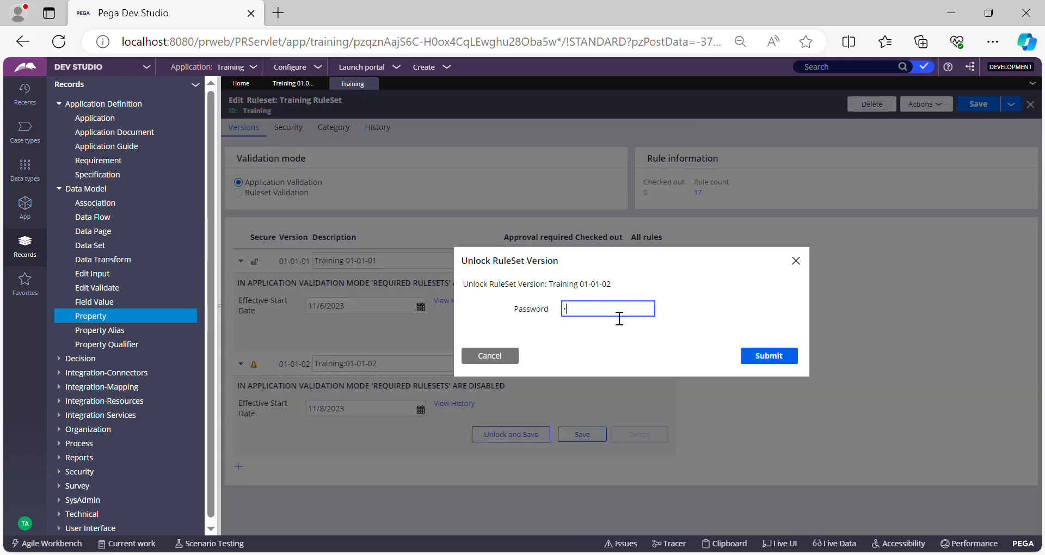
{"action": "left_click", "coordinate": [770, 357]}
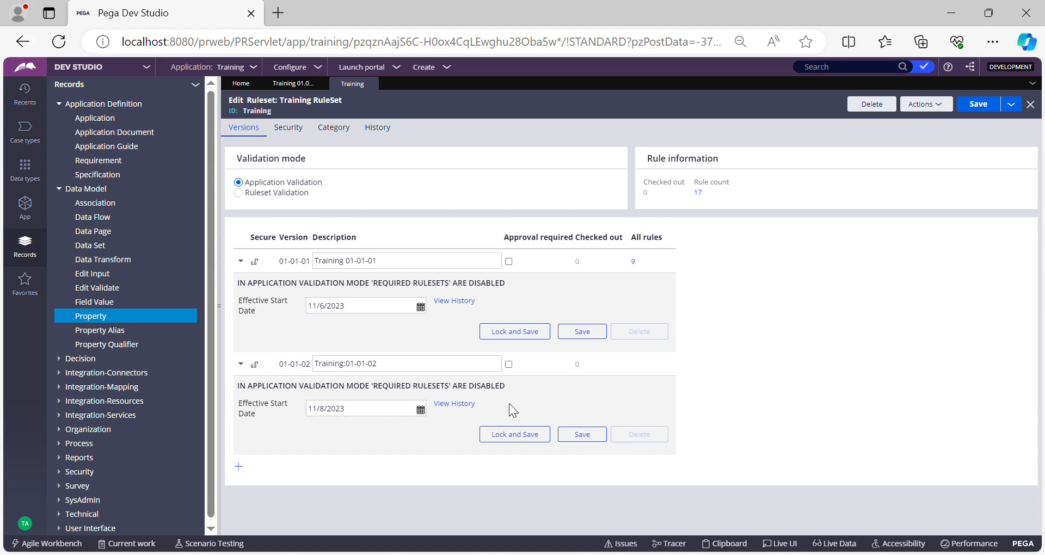
Step: Set the description of version 01-01-02 to "Training:01-01-02 test", and save the version and the Training ruleset
{"action": "left_click", "coordinate": [423, 368]}
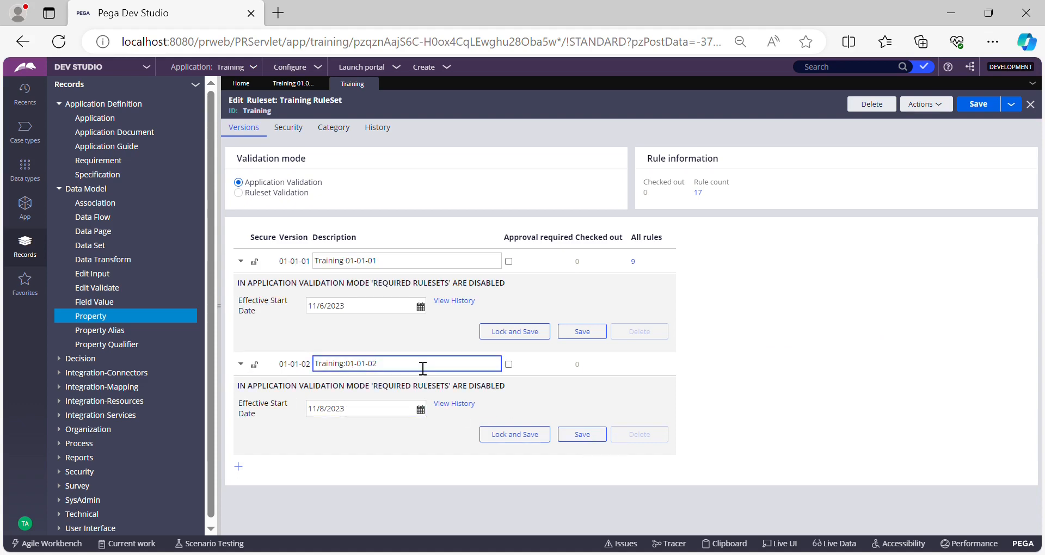
{"action": "type", "text": "test"}
{"action": "left_click", "coordinate": [584, 437]}
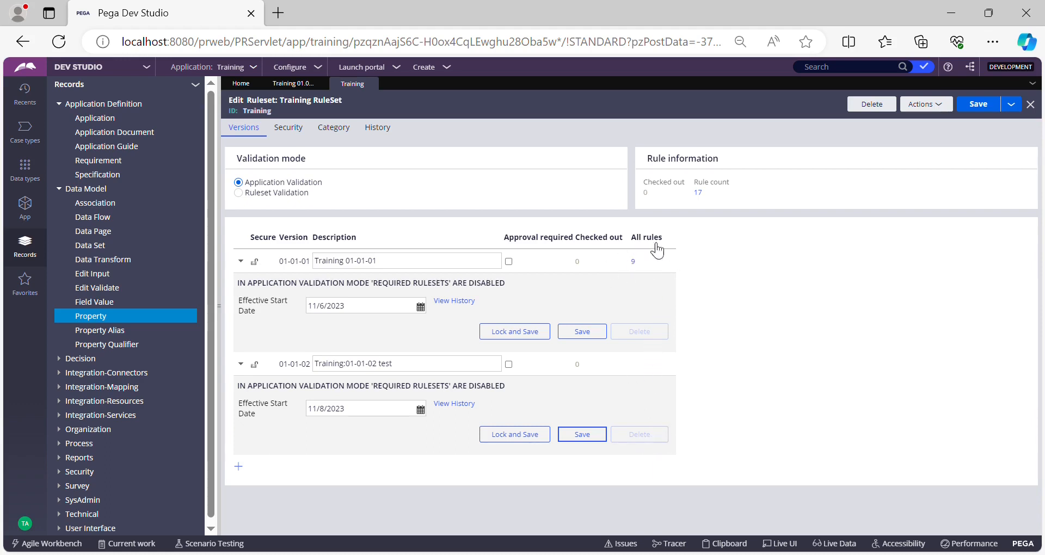
{"action": "left_click", "coordinate": [978, 104]}
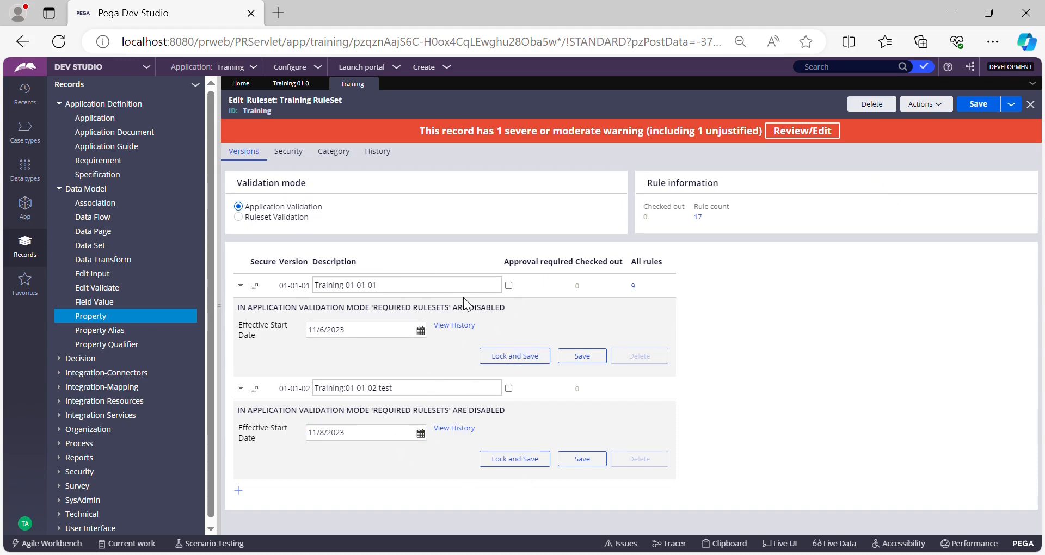
Step: Review the Training ruleset's validation mode and rule information, and close the ruleset record
{"action": "left_click_drag", "start_coordinate": [308, 180], "coordinate": [249, 176]}
{"action": "left_click", "coordinate": [795, 274]}
{"action": "left_click_drag", "start_coordinate": [697, 215], "coordinate": [692, 214]}
{"action": "left_click", "coordinate": [656, 213]}
{"action": "left_click", "coordinate": [756, 217]}
{"action": "left_click", "coordinate": [371, 83]}
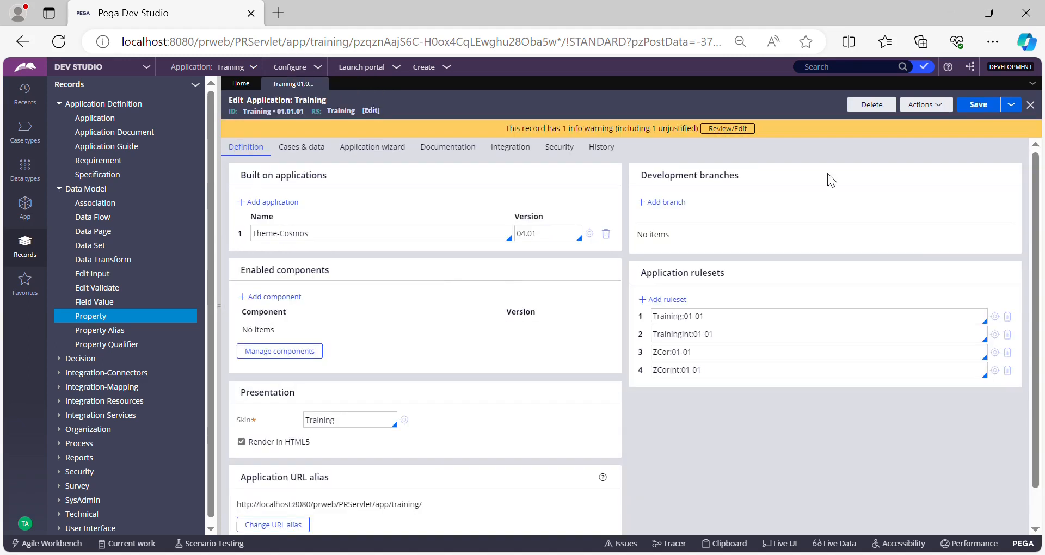
Step: Refresh the Training application record and examine its Development branches section
{"action": "left_click", "coordinate": [924, 104]}
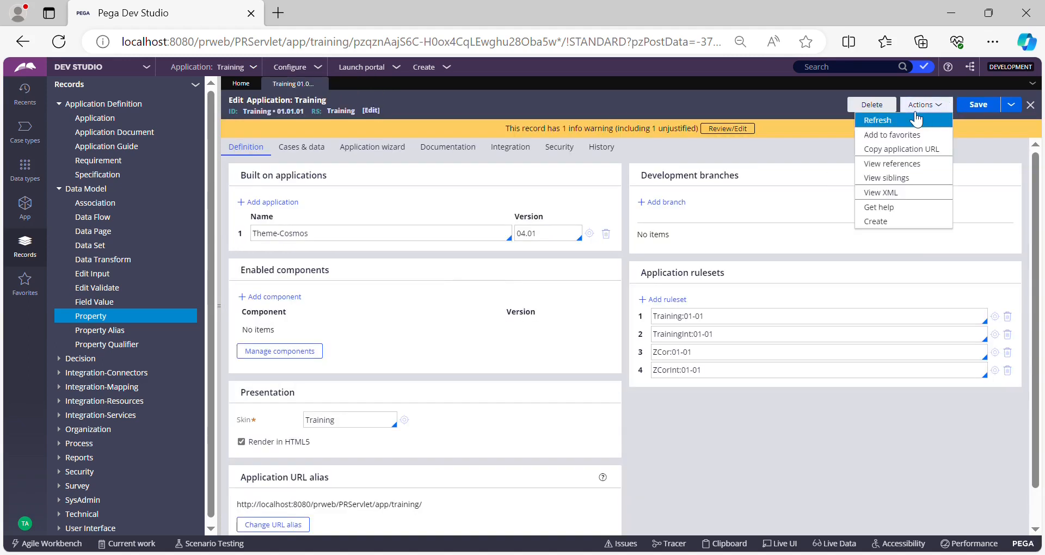
{"action": "left_click", "coordinate": [909, 120]}
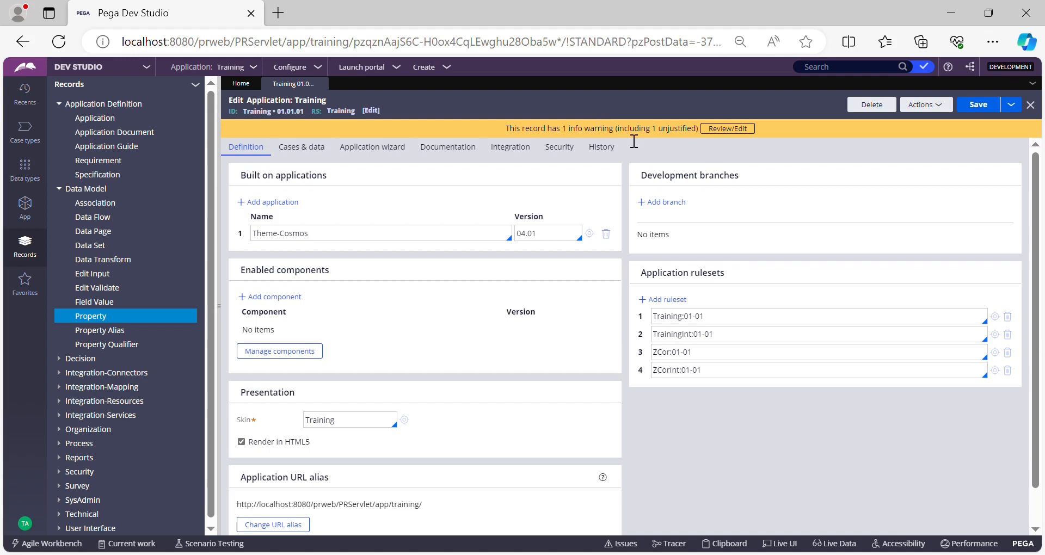
{"action": "mouse_move", "coordinate": [653, 181]}
{"action": "left_mouse_down"}
{"action": "mouse_move", "coordinate": [733, 185]}
{"action": "mouse_move", "coordinate": [740, 175]}
{"action": "mouse_move", "coordinate": [652, 183]}
{"action": "left_mouse_up"}
{"action": "left_click", "coordinate": [747, 175]}
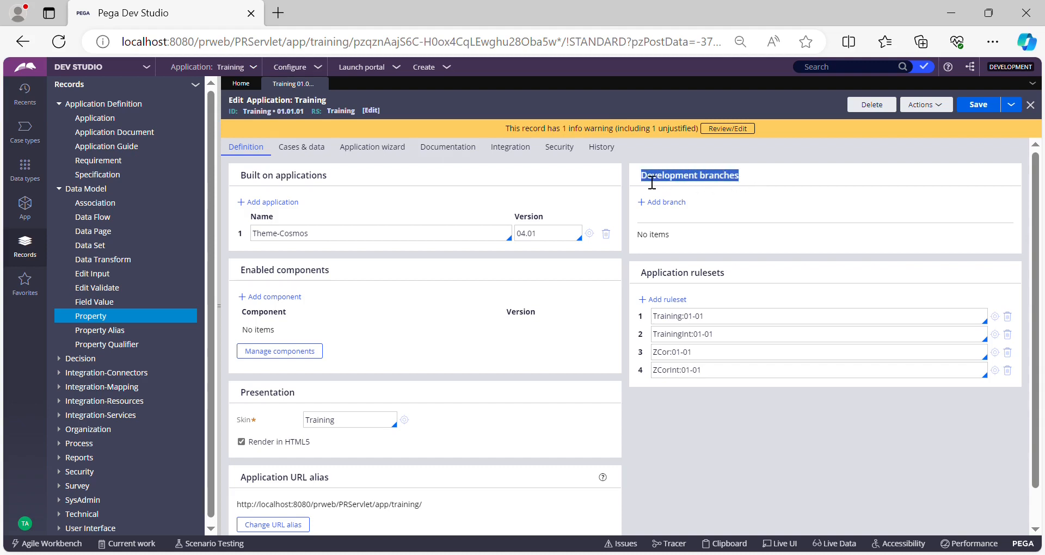
{"action": "left_click", "coordinate": [779, 172]}
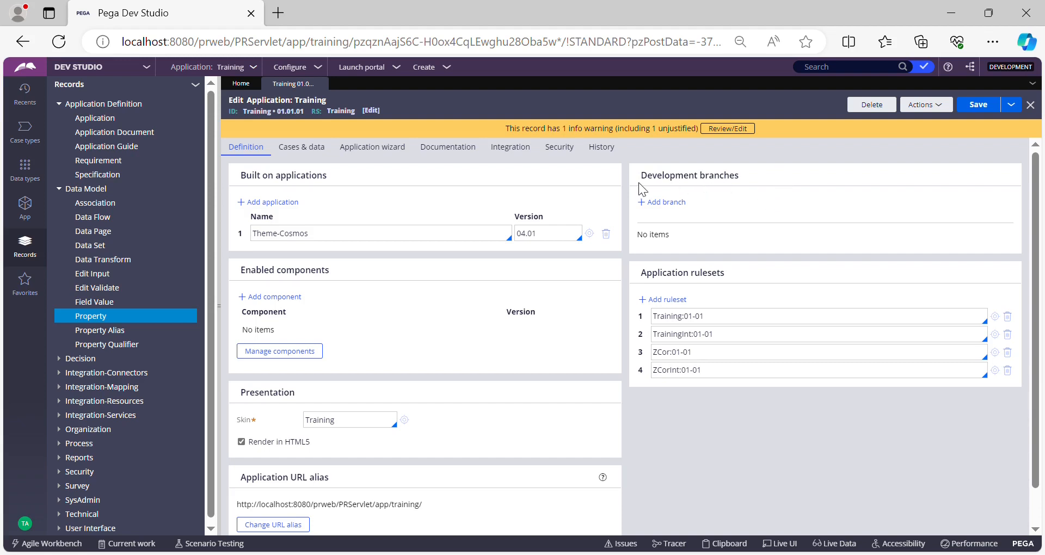
{"action": "left_click_drag", "start_coordinate": [640, 179], "coordinate": [709, 175]}
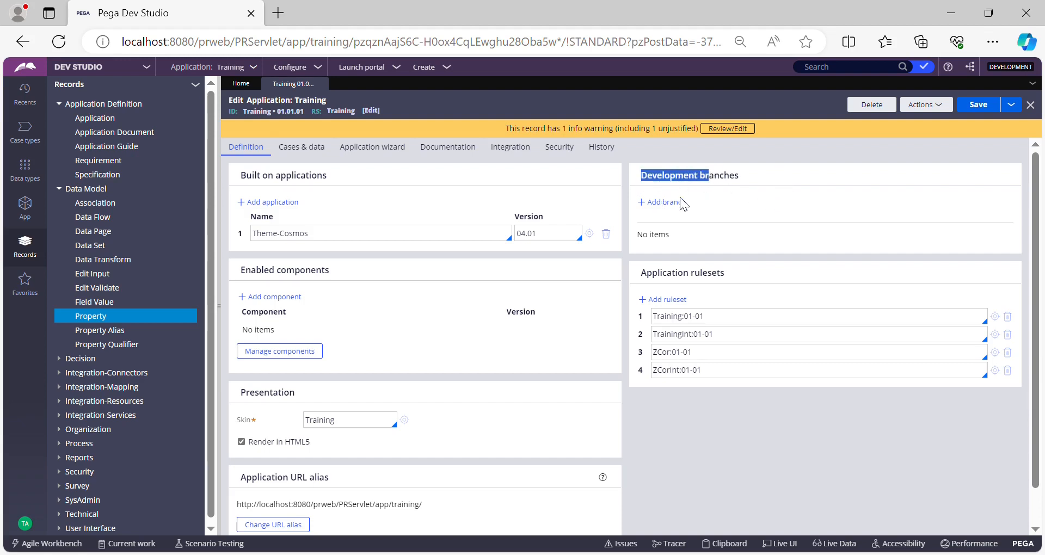
{"action": "left_click", "coordinate": [860, 177]}
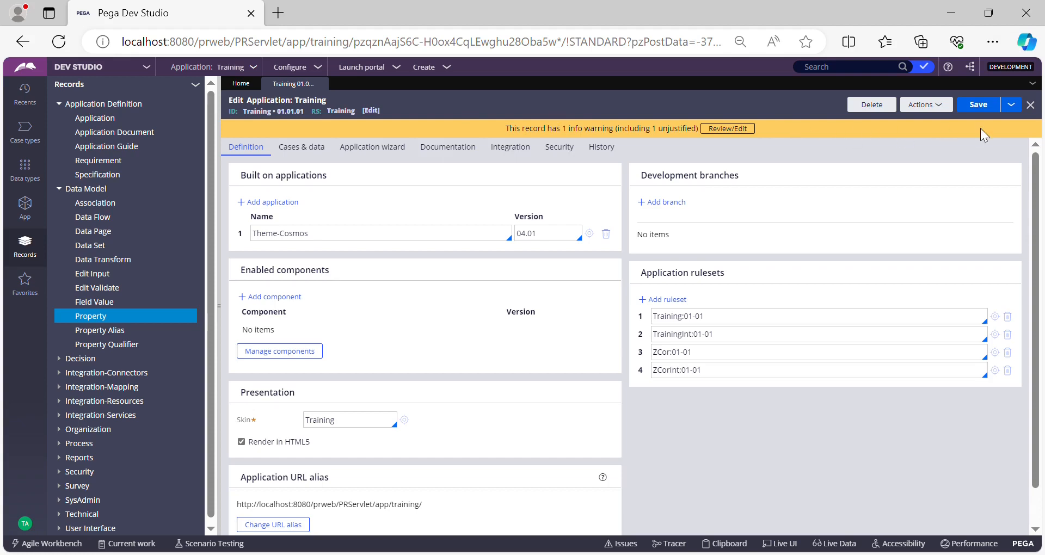
Step: Start saving the Training application as a new application record labelled "Training Dev"
{"action": "left_click", "coordinate": [1012, 105]}
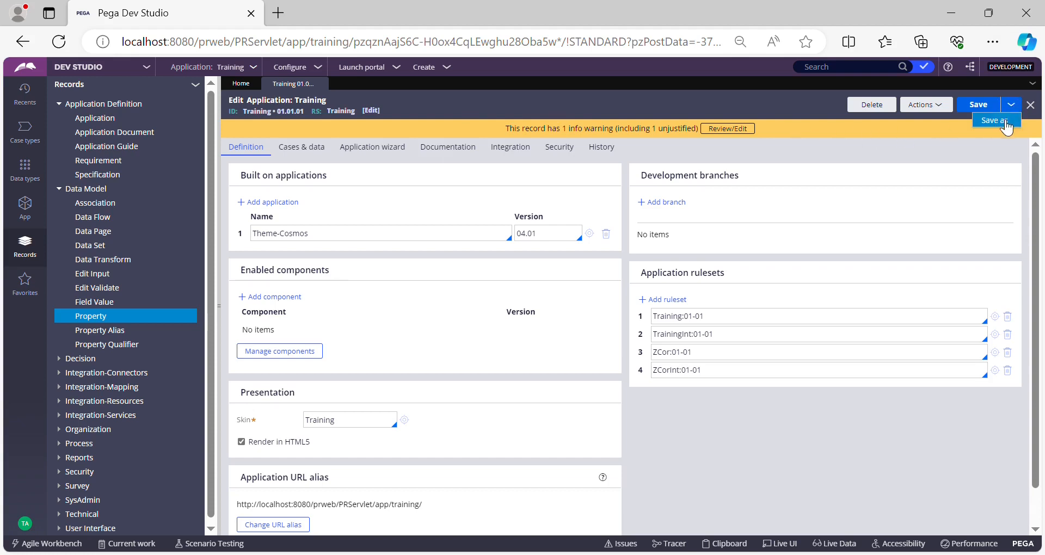
{"action": "left_click", "coordinate": [996, 121]}
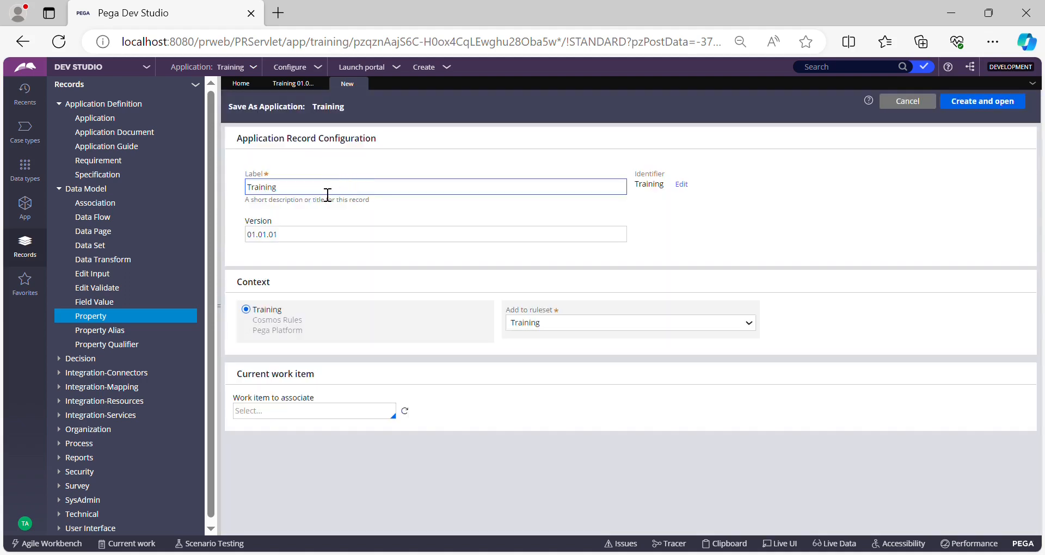
{"action": "left_click", "coordinate": [327, 195]}
{"action": "type", "text": "Dev"}
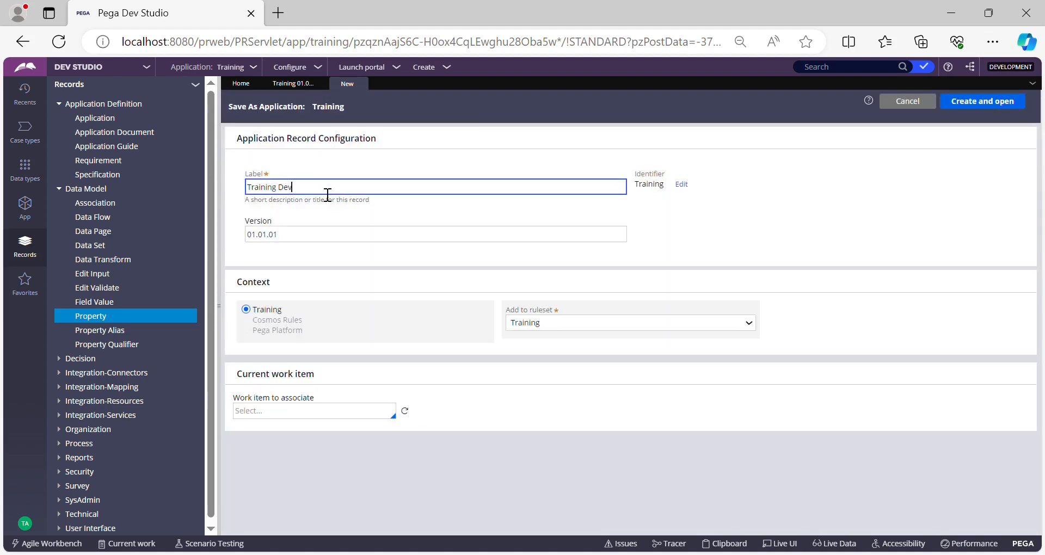
{"action": "left_click", "coordinate": [713, 232]}
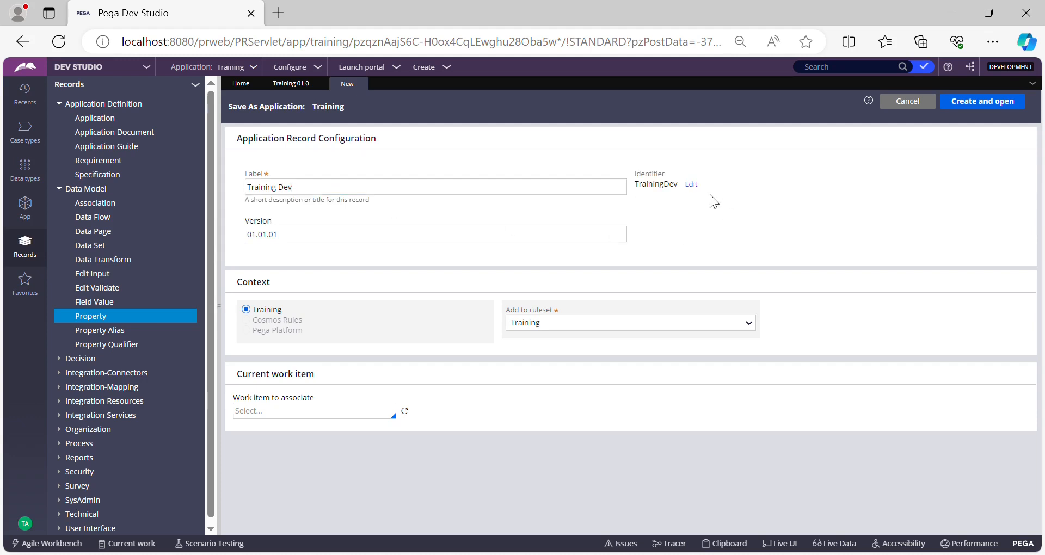
Step: Set the new application's identifier to Training_Dev, and create and open the record
{"action": "left_click", "coordinate": [691, 184]}
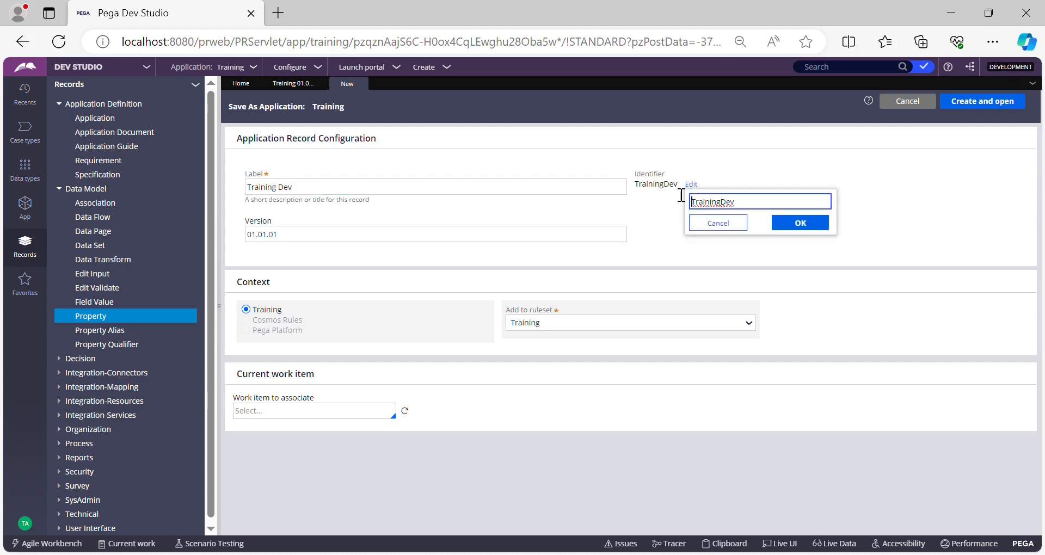
{"action": "left_click", "coordinate": [724, 203]}
{"action": "left_click", "coordinate": [809, 226]}
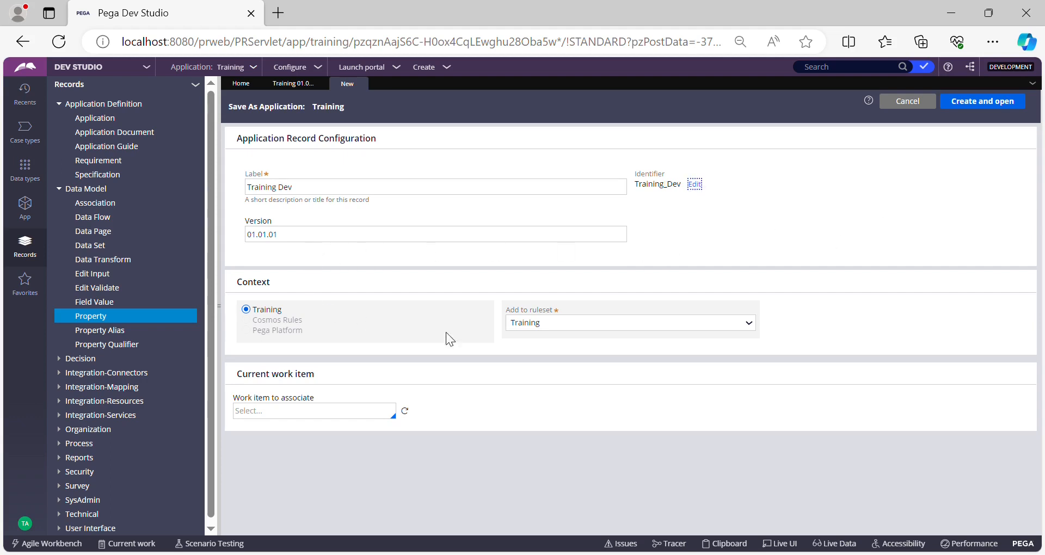
{"action": "left_click", "coordinate": [986, 105]}
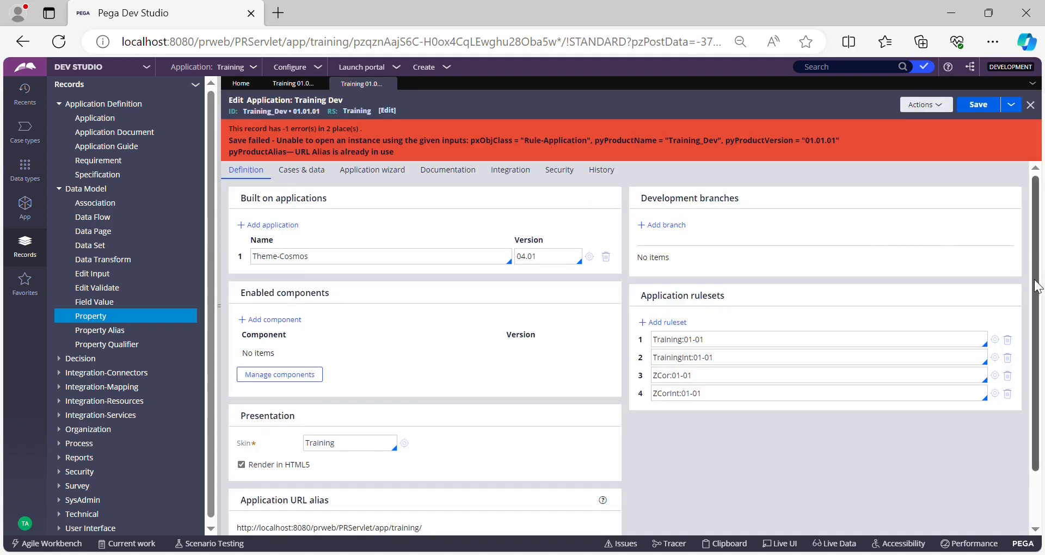
Step: Change the Training Dev application's URL alias to trainingdev and save the record
{"action": "left_click_drag", "start_coordinate": [1037, 287], "coordinate": [1038, 350]}
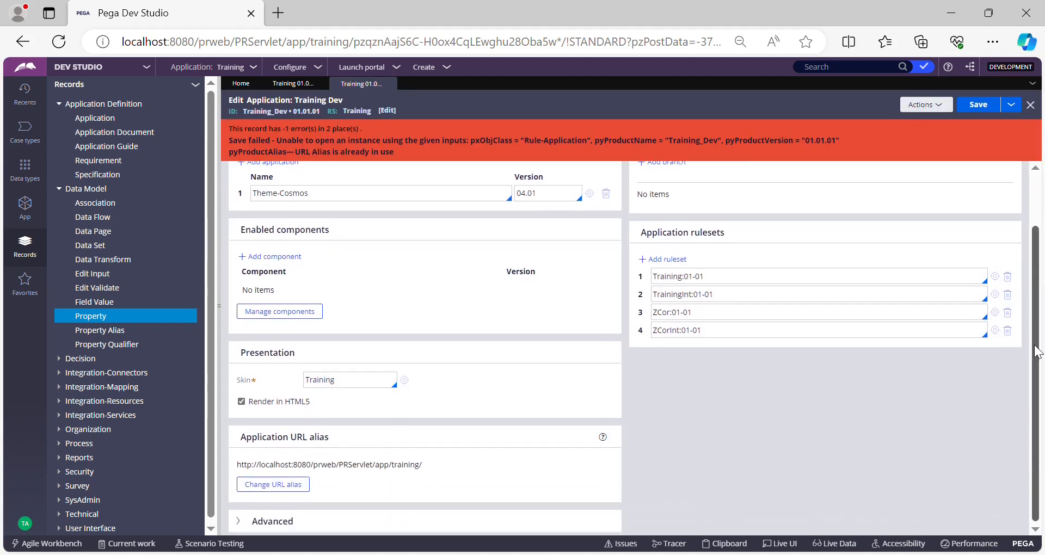
{"action": "left_click", "coordinate": [308, 485]}
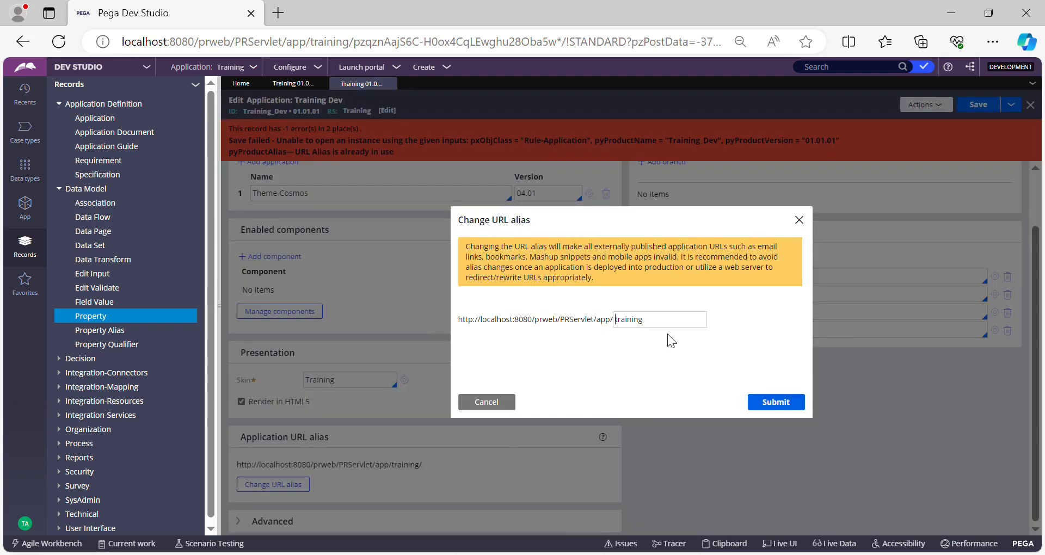
{"action": "left_click", "coordinate": [664, 327]}
{"action": "type", "text": "_dev"}
{"action": "left_click", "coordinate": [782, 410]}
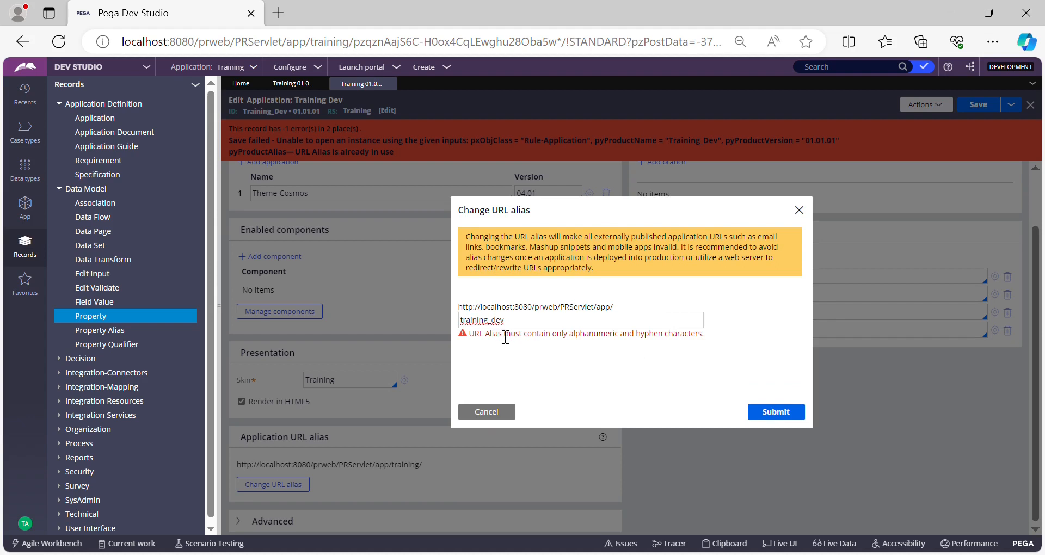
{"action": "key", "text": "BackSpace"}
{"action": "left_click", "coordinate": [785, 417]}
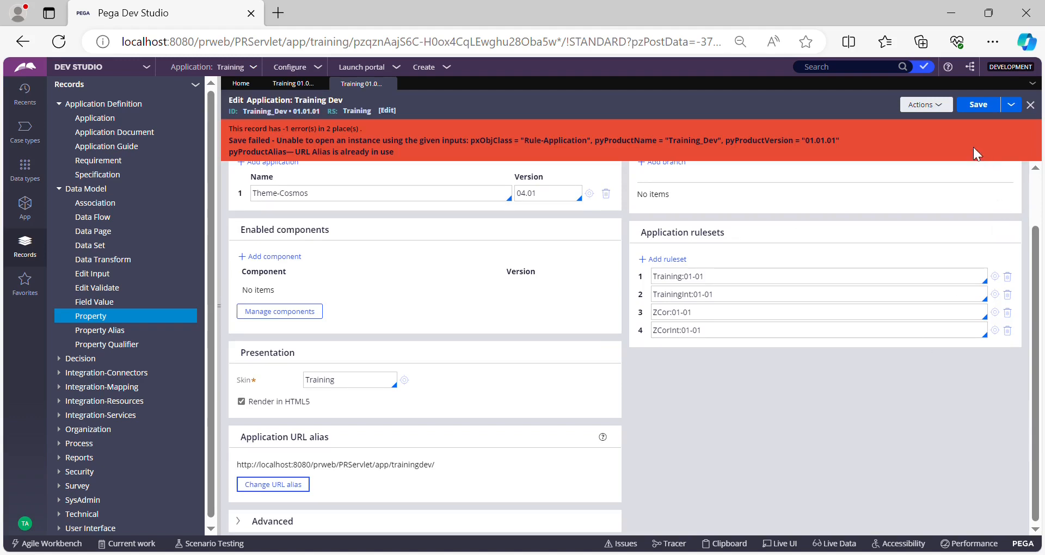
{"action": "left_click", "coordinate": [983, 110]}
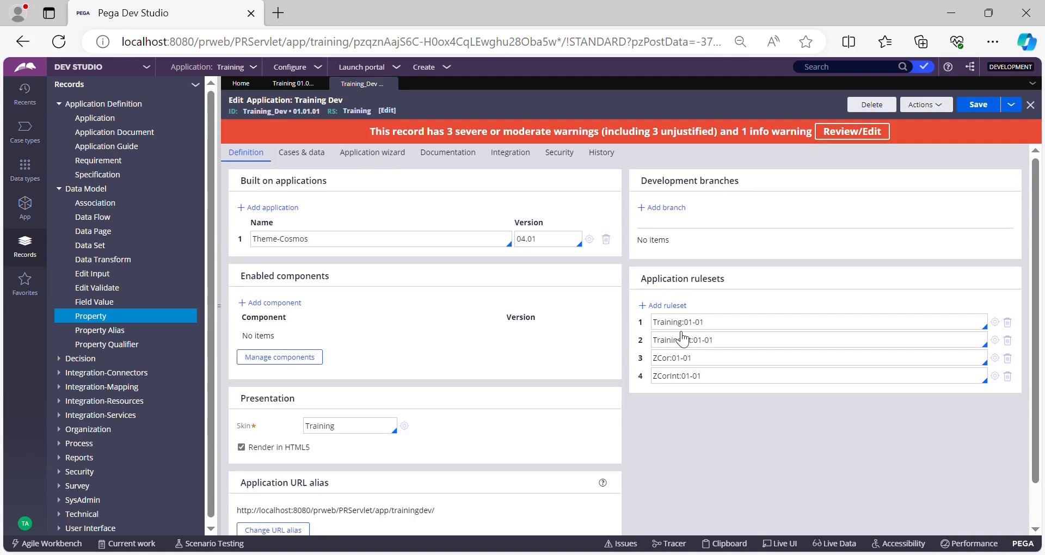
Step: Check the ID of the original Training application record and return to the Training Dev record
{"action": "left_click", "coordinate": [303, 86]}
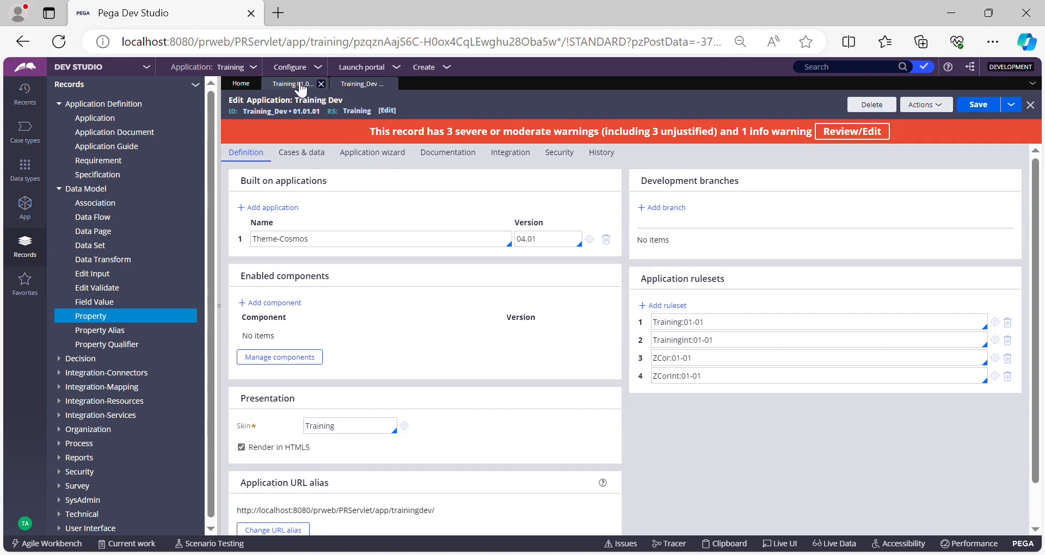
{"action": "triple_click", "coordinate": [262, 111]}
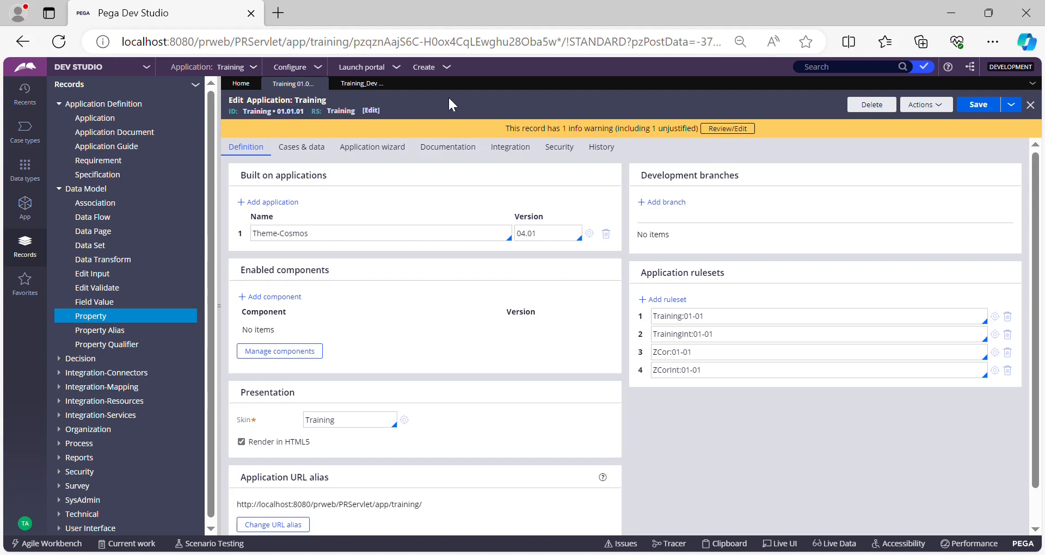
{"action": "left_click", "coordinate": [361, 83]}
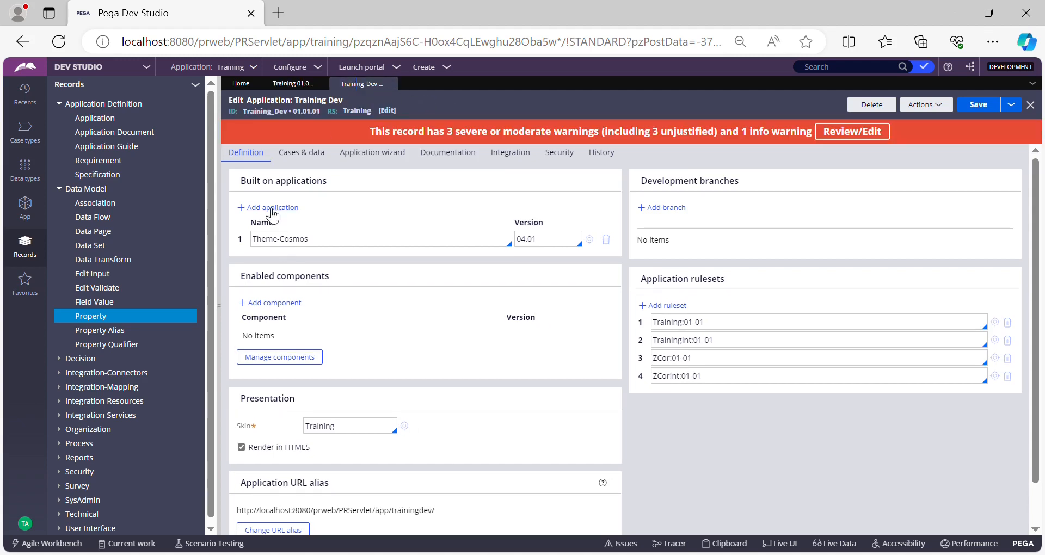
Step: Build Training Dev on the Training application version 01.01.01 in place of Theme-Cosmos, and save the record
{"action": "left_click", "coordinate": [270, 207]}
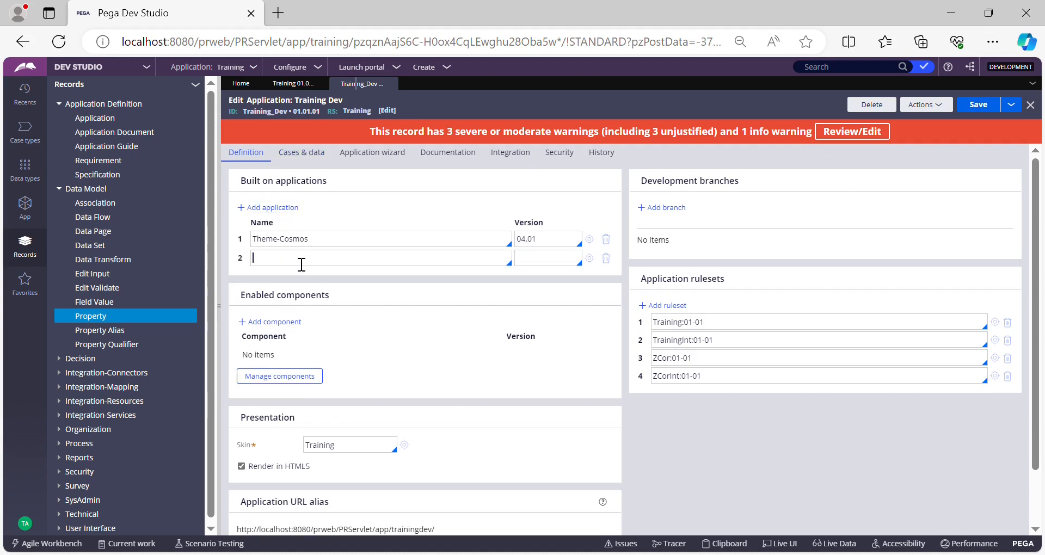
{"action": "type", "text": "training"}
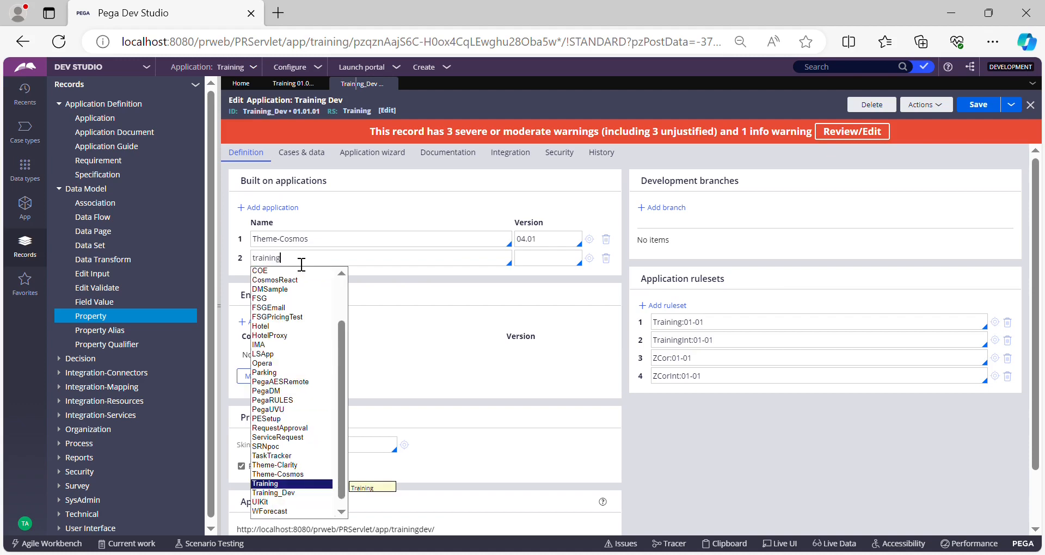
{"action": "key", "text": "Return"}
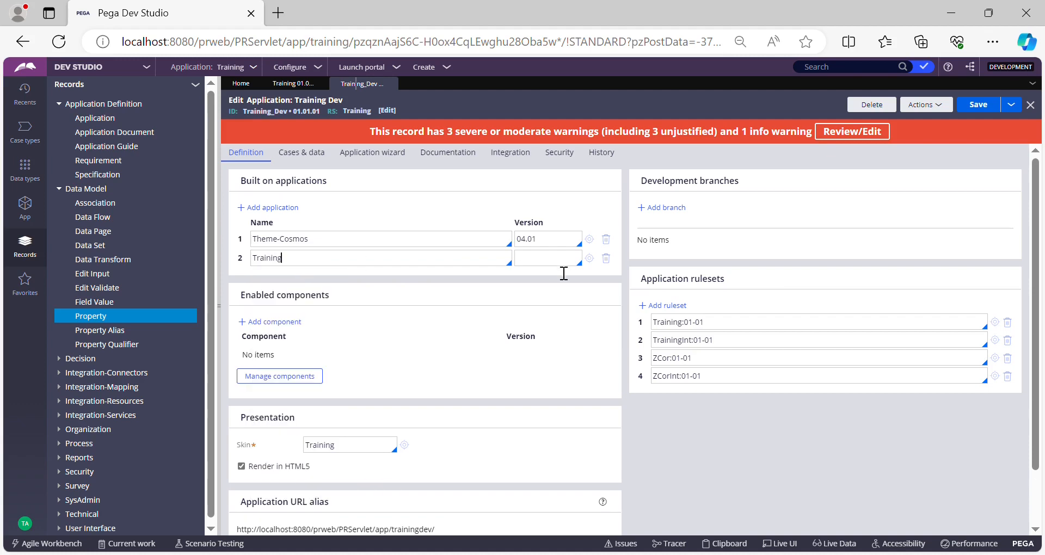
{"action": "left_click", "coordinate": [542, 272]}
{"action": "left_click", "coordinate": [607, 239]}
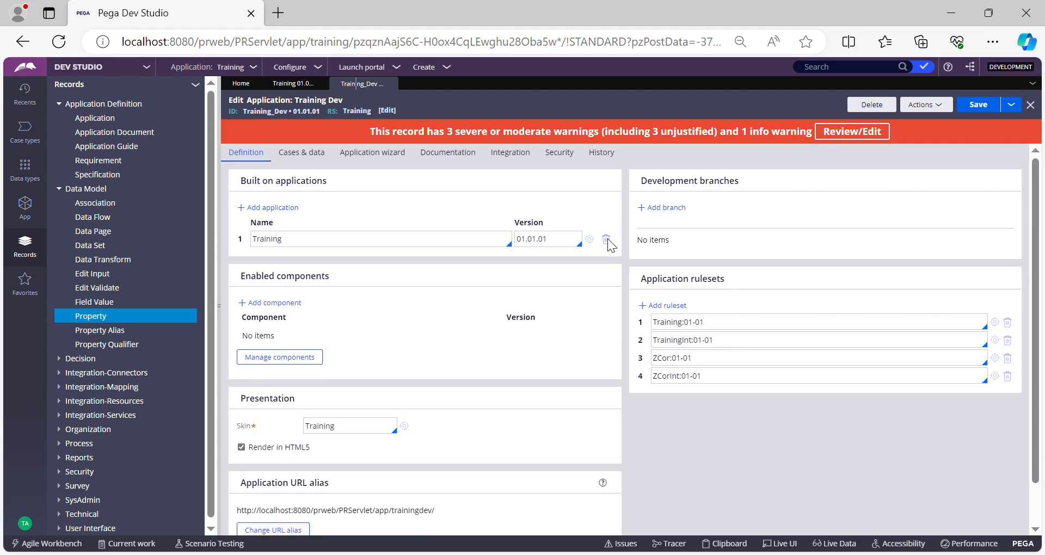
{"action": "left_click", "coordinate": [990, 106]}
Step: Compare the IDs and built-on applications of the Training Dev and Training application records
{"action": "double_click", "coordinate": [263, 119]}
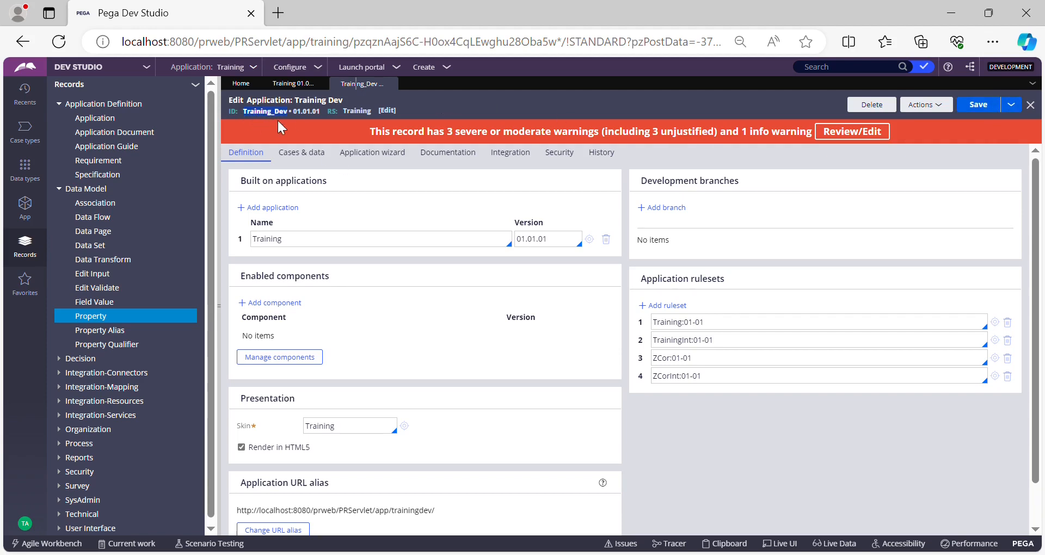
{"action": "double_click", "coordinate": [308, 245]}
{"action": "left_click", "coordinate": [349, 251]}
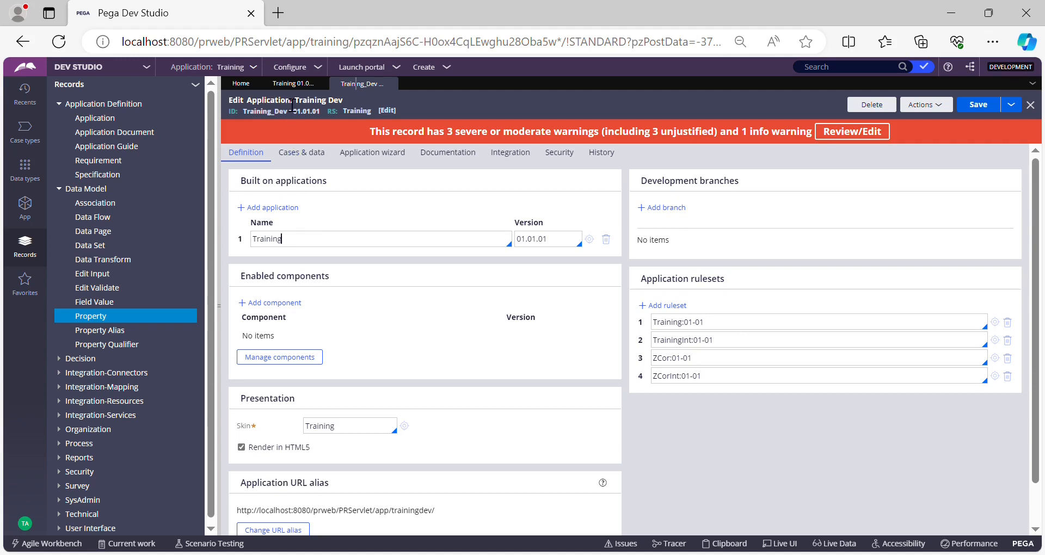
{"action": "left_click", "coordinate": [290, 84]}
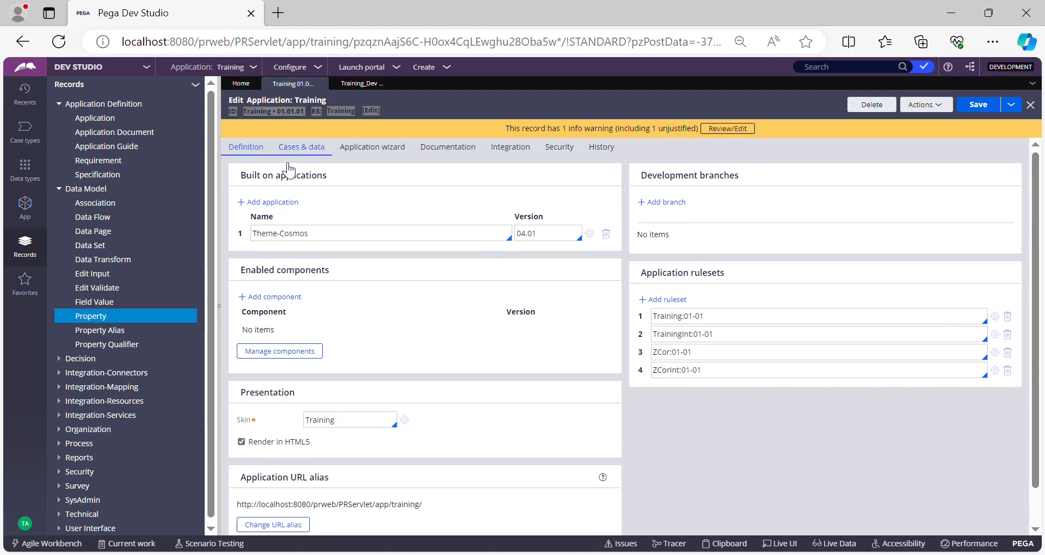
{"action": "left_click", "coordinate": [362, 83]}
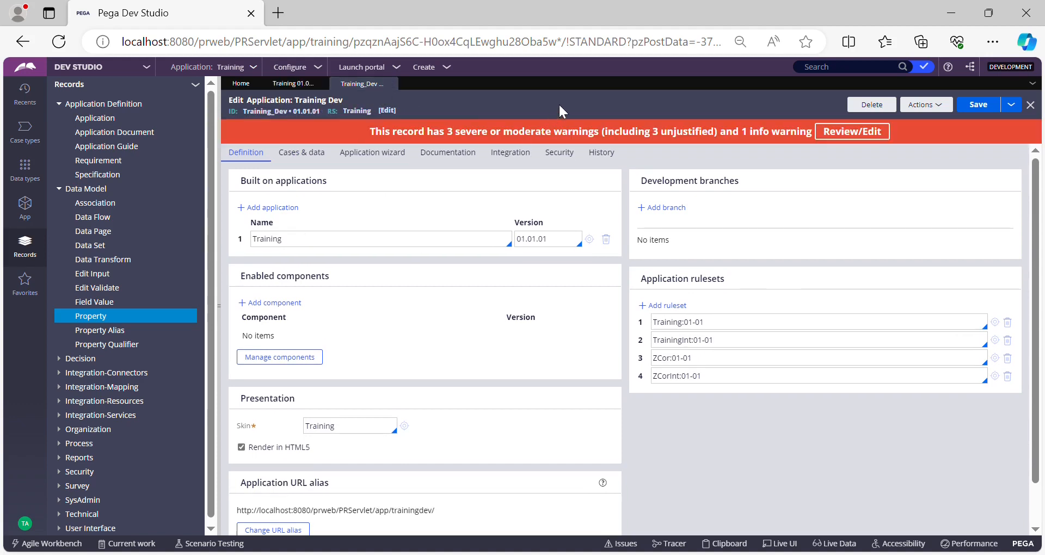
{"action": "double_click", "coordinate": [277, 121]}
{"action": "triple_click", "coordinate": [276, 121]}
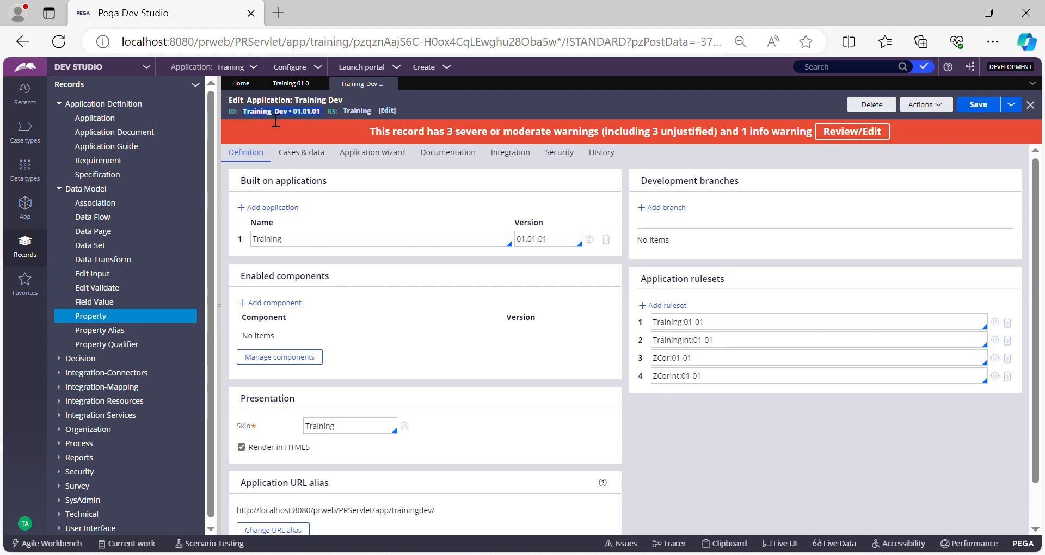
{"action": "left_click", "coordinate": [475, 84]}
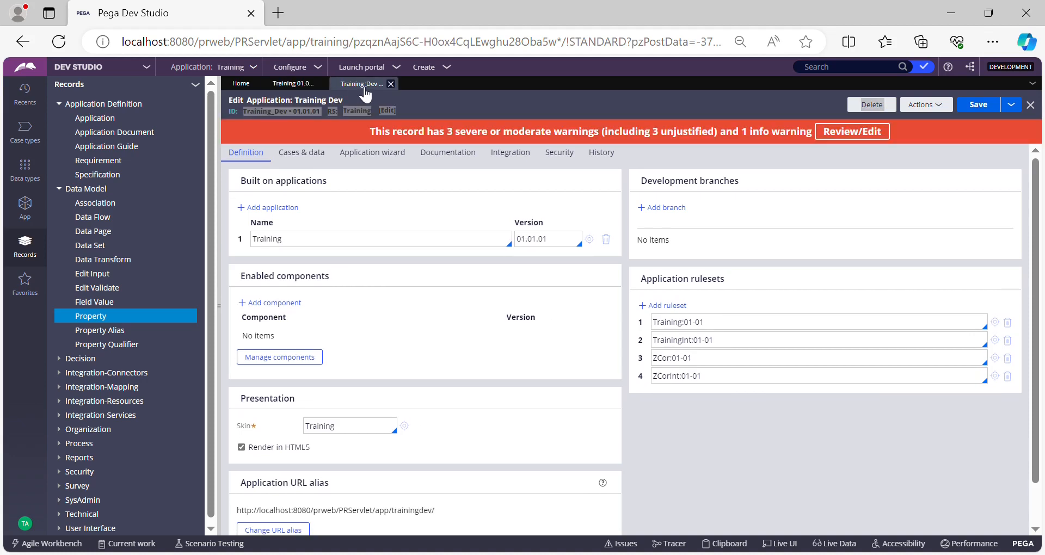
{"action": "left_click", "coordinate": [455, 105]}
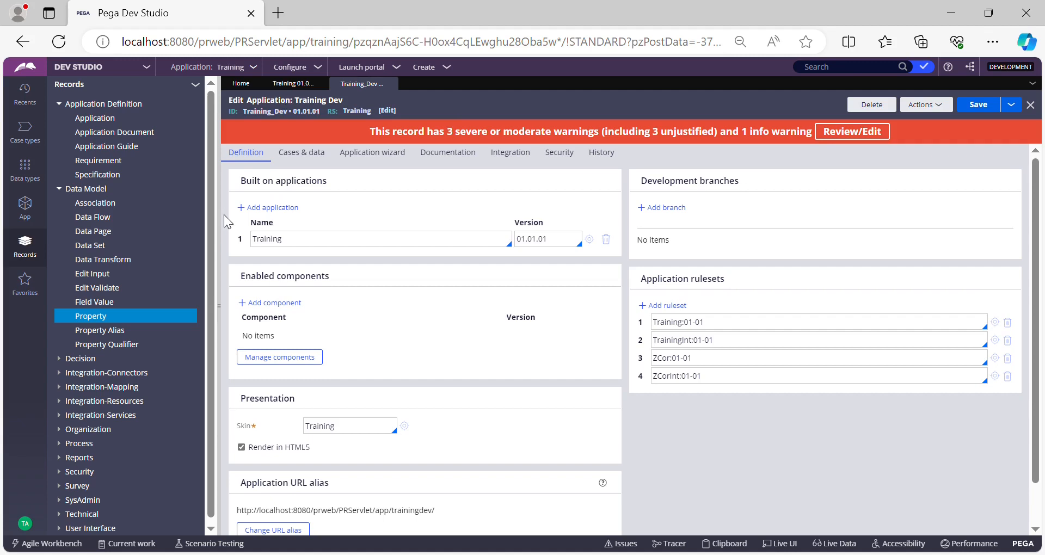
Step: Collapse the expanded record categories, and open the Training:Authors access group from the signed-in operator's record
{"action": "left_click", "coordinate": [63, 189]}
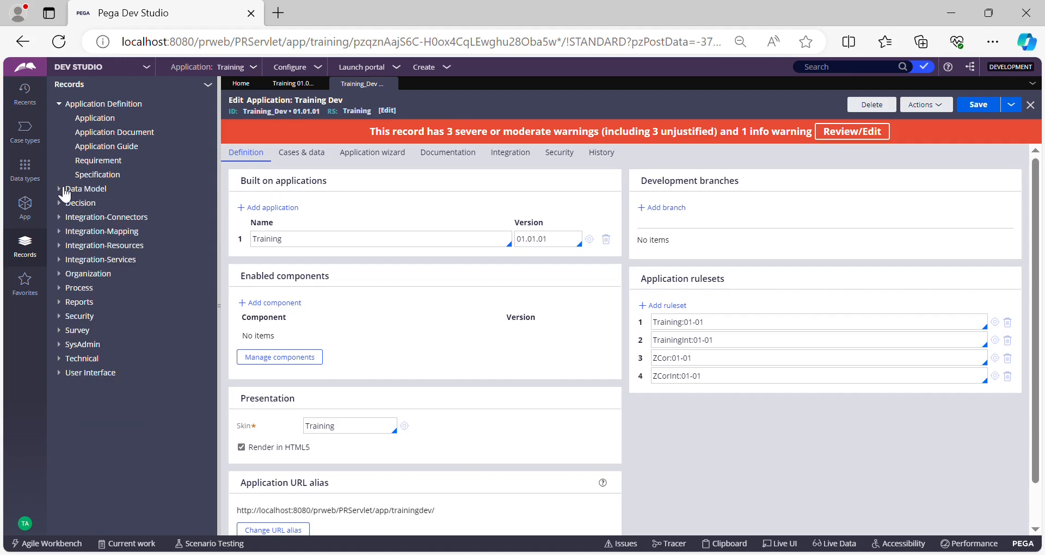
{"action": "left_click", "coordinate": [61, 104]}
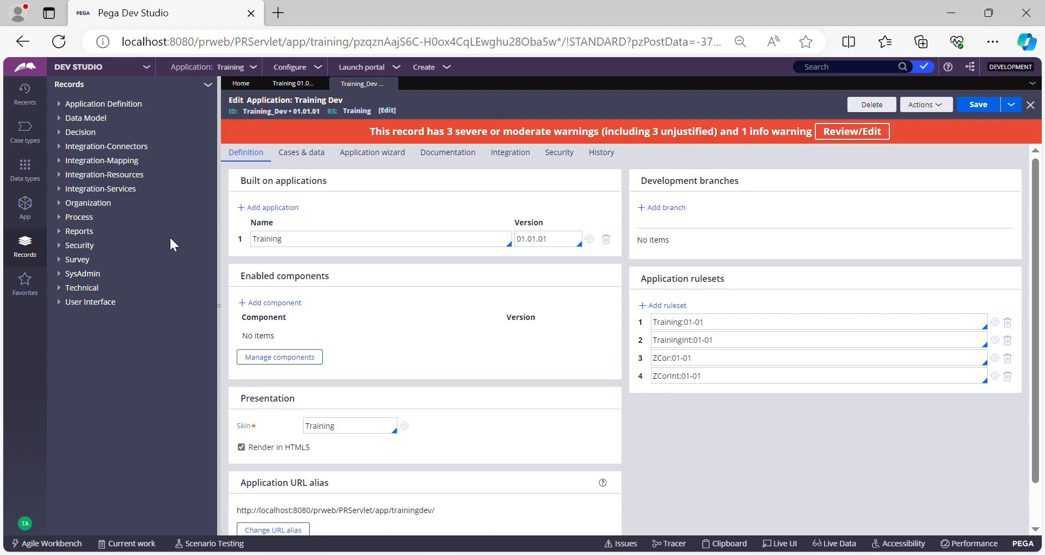
{"action": "left_click", "coordinate": [33, 526]}
{"action": "left_click", "coordinate": [42, 467]}
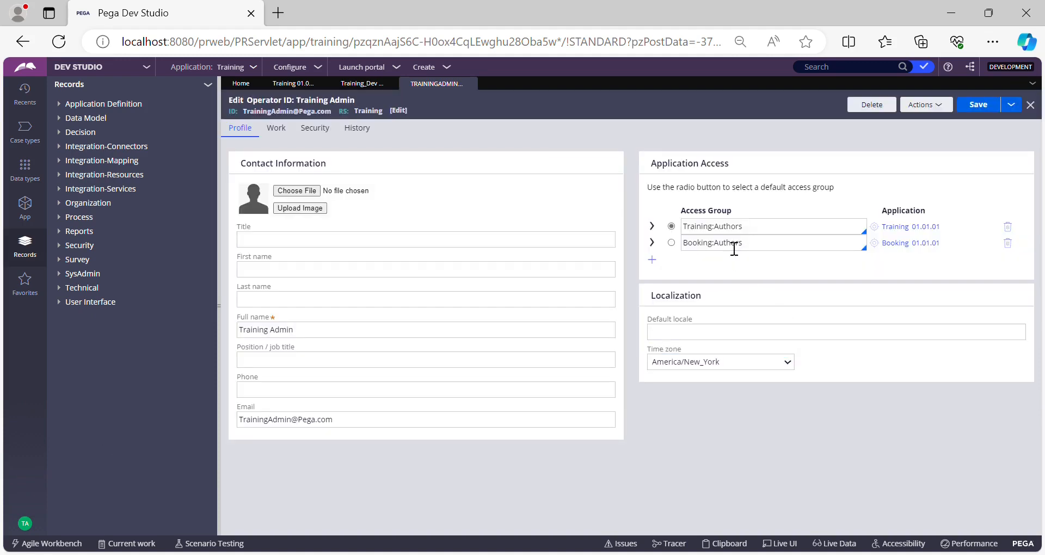
{"action": "left_click", "coordinate": [735, 233]}
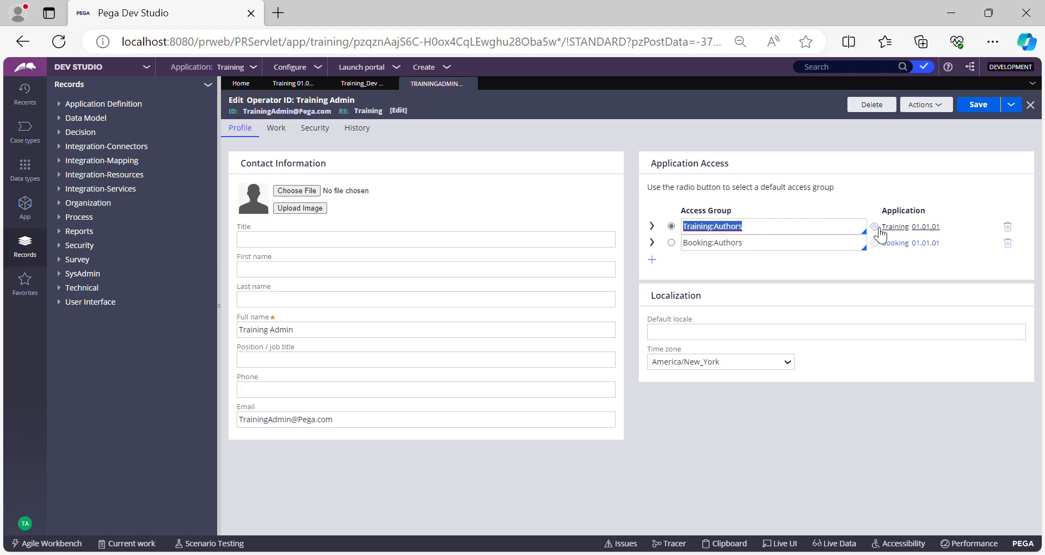
{"action": "left_click", "coordinate": [896, 227]}
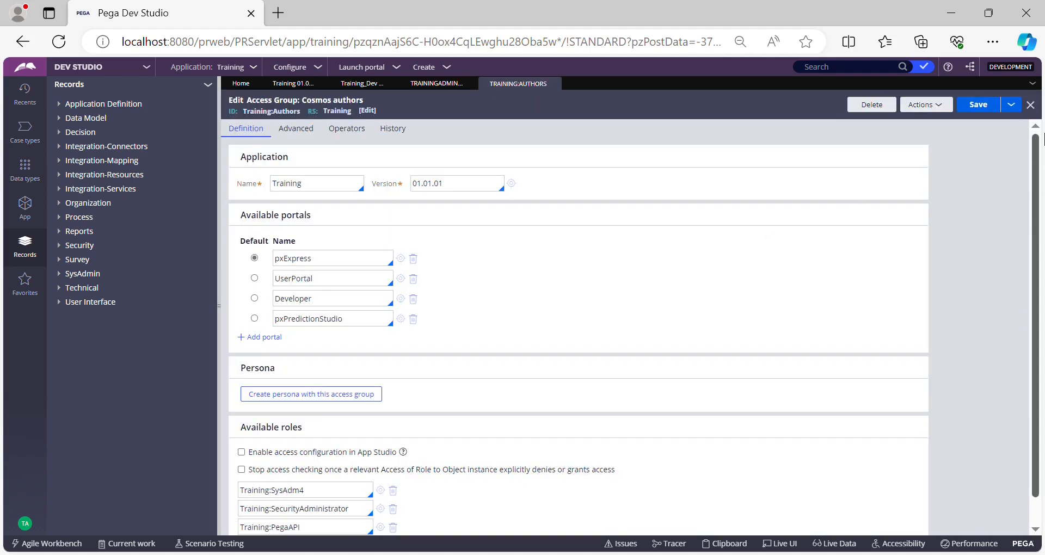
Step: Start saving the Training:Authors access group as a copy with the short description "Training Dev"
{"action": "left_click", "coordinate": [1012, 105]}
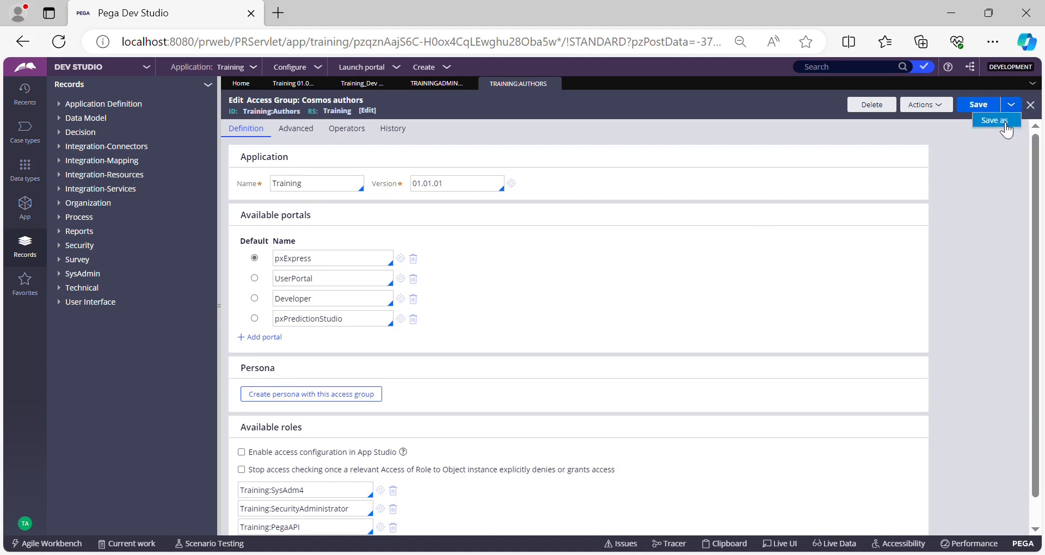
{"action": "left_click", "coordinate": [997, 120]}
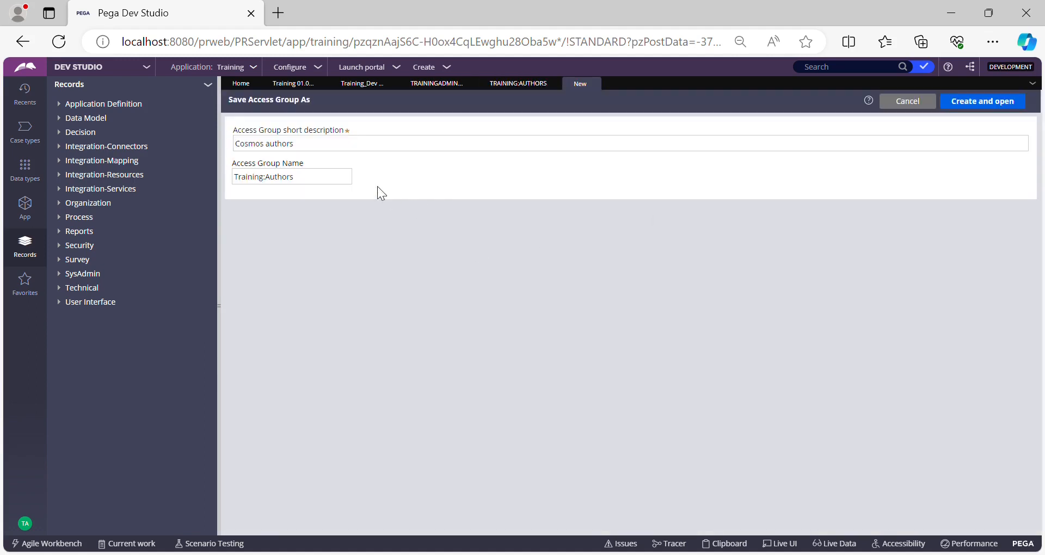
{"action": "left_click", "coordinate": [347, 153]}
{"action": "type", "text": "Trai"}
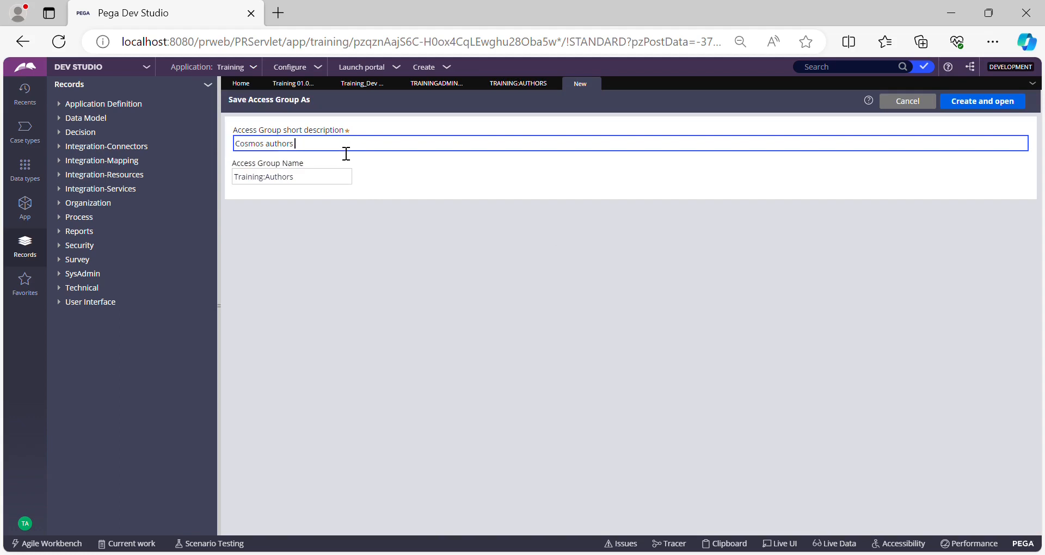
{"action": "type", "text": "ning Dev"}
{"action": "left_click", "coordinate": [298, 148]}
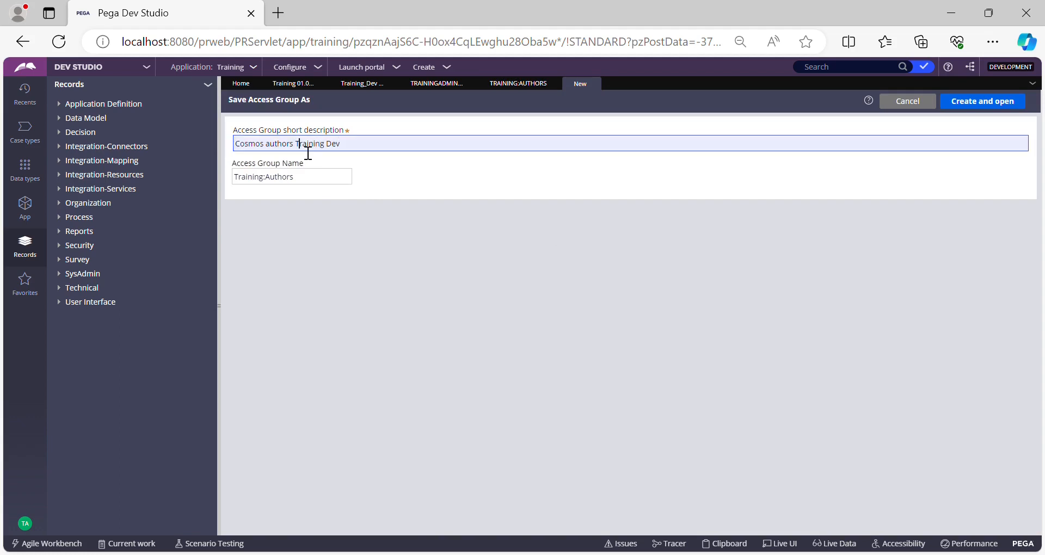
{"action": "left_click_drag", "start_coordinate": [298, 150], "coordinate": [246, 151]}
{"action": "key", "text": "BackSpace"}
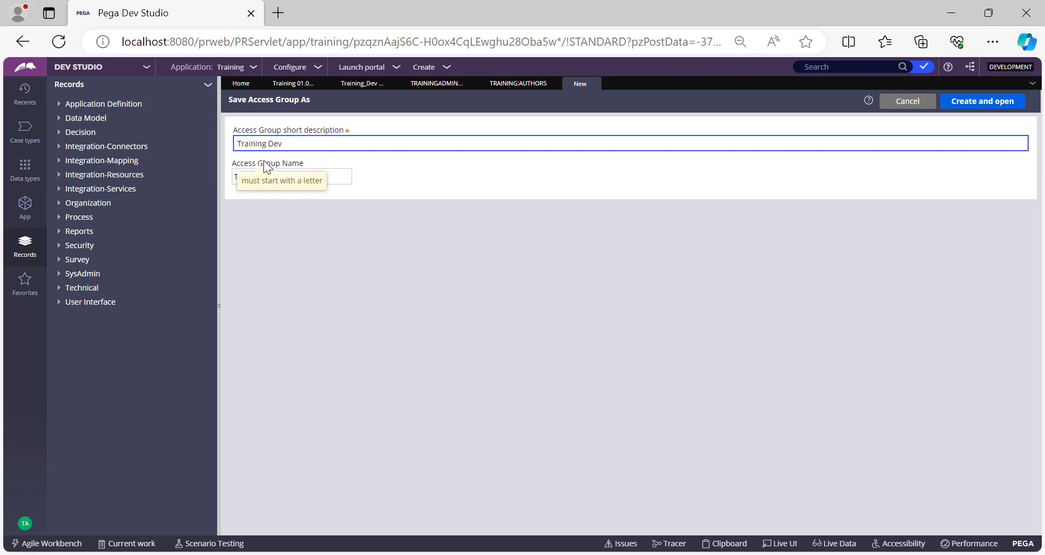
Step: Name the access group copy TrainingDev:Authors, then create and open it
{"action": "left_click", "coordinate": [270, 183]}
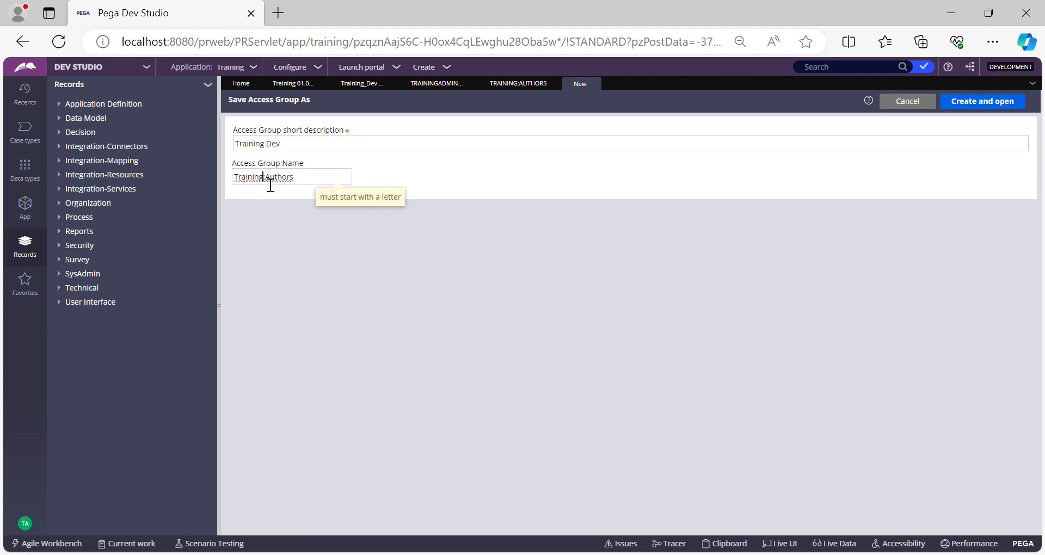
{"action": "type", "text": "Dev"}
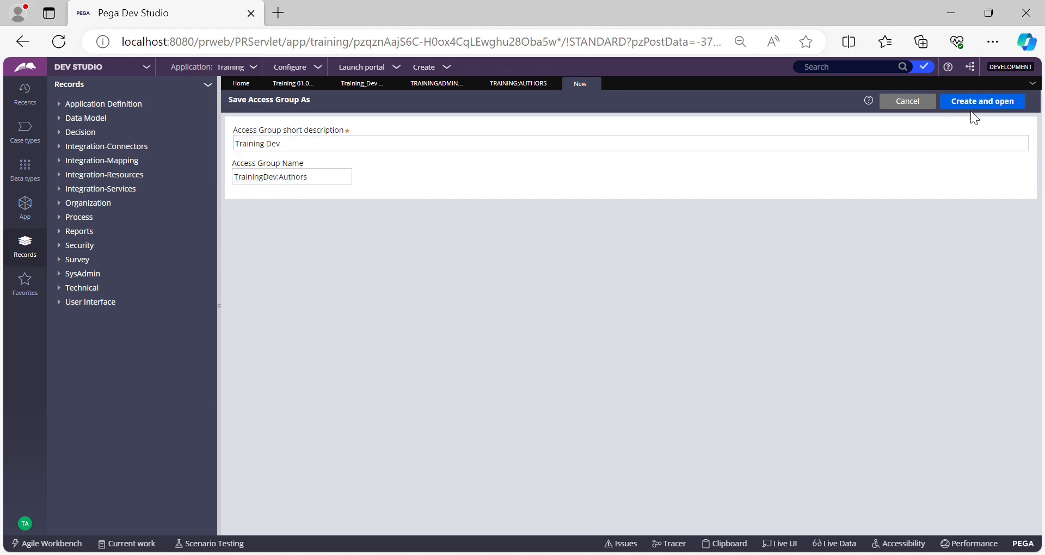
{"action": "left_click", "coordinate": [983, 103]}
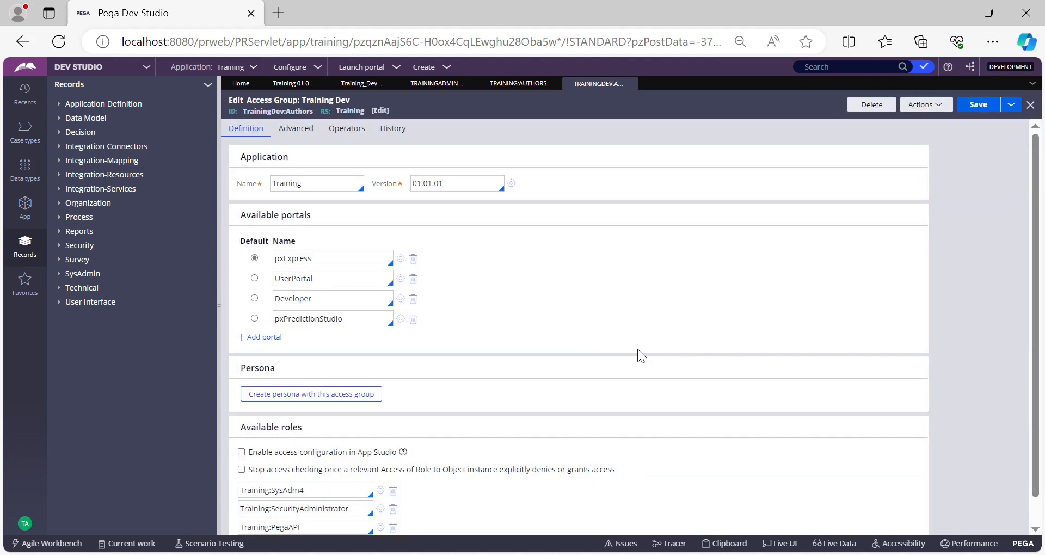
Step: Set the TrainingDev:Authors access group's application to Training_Dev and save the record
{"action": "left_click", "coordinate": [325, 191]}
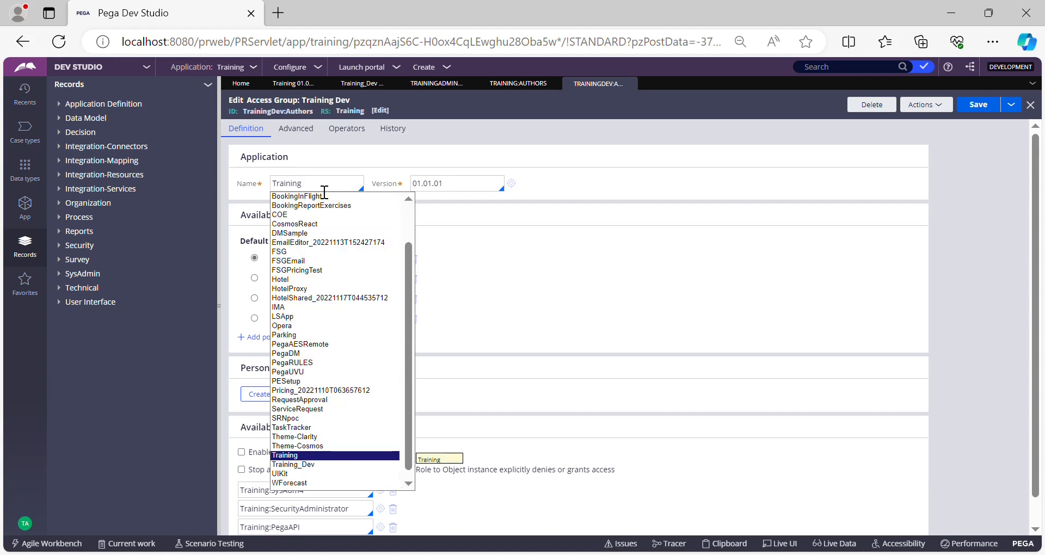
{"action": "key", "text": "Down"}
{"action": "key", "text": "Return"}
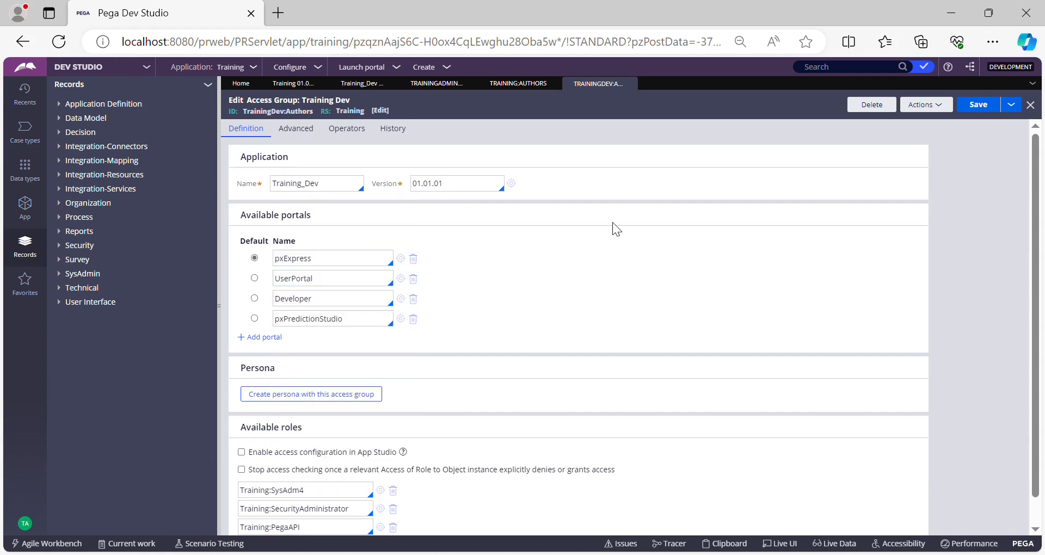
{"action": "left_click", "coordinate": [989, 111]}
Step: Add the TrainingDev:Authors access group to the signed-in operator's application access and save the operator record
{"action": "double_click", "coordinate": [292, 120]}
{"action": "key", "text": "ctrl+c"}
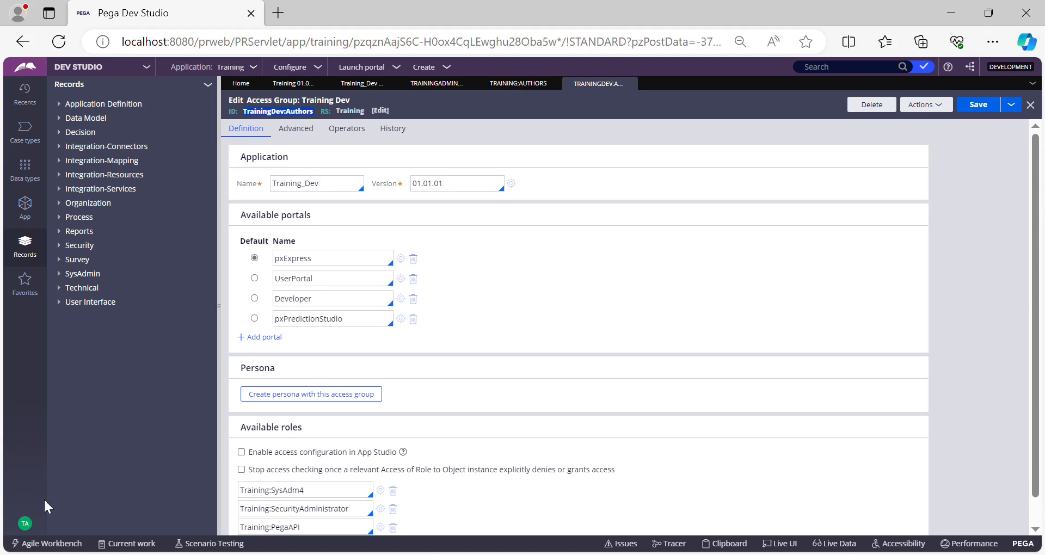
{"action": "left_click", "coordinate": [29, 527]}
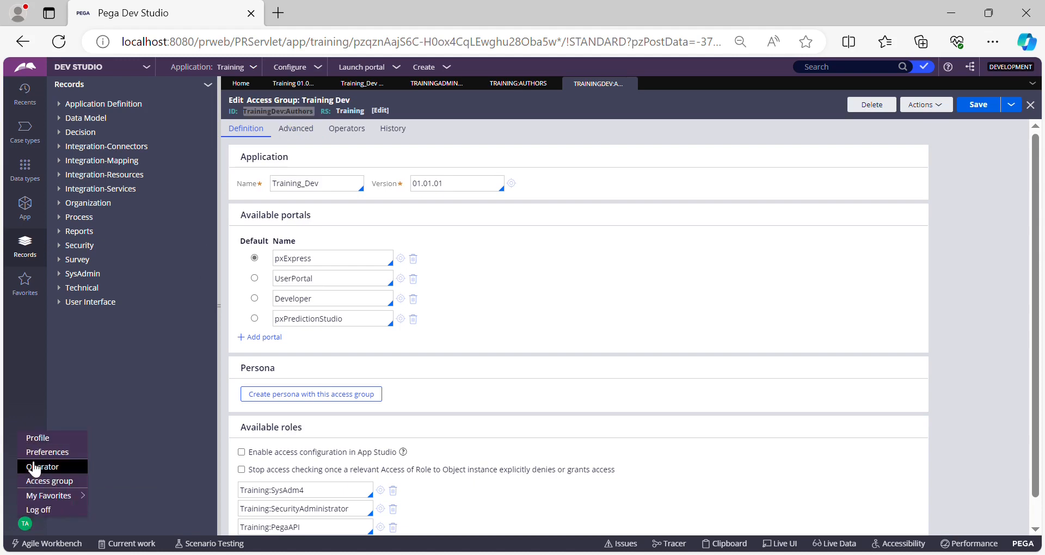
{"action": "left_click", "coordinate": [33, 465]}
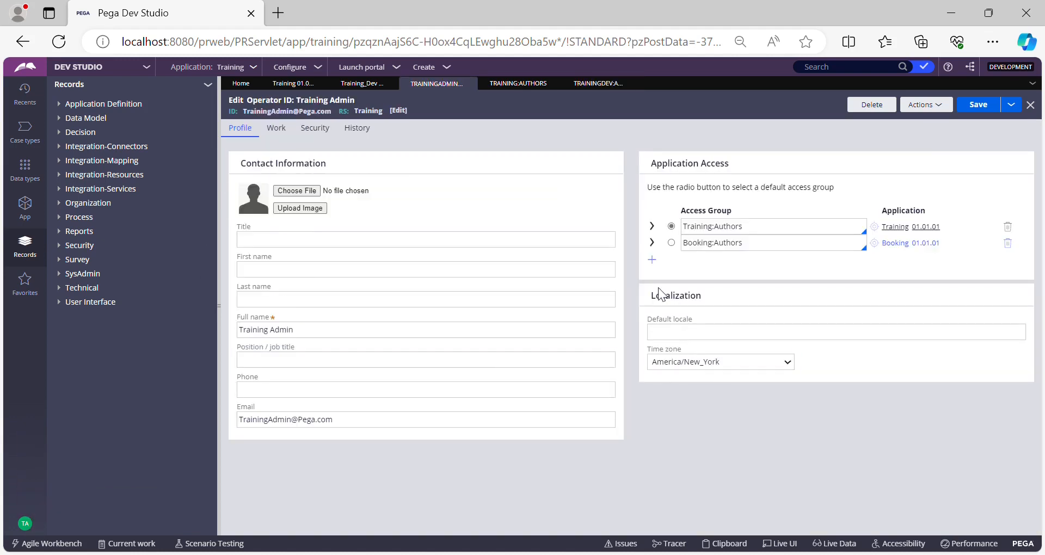
{"action": "left_click", "coordinate": [652, 263]}
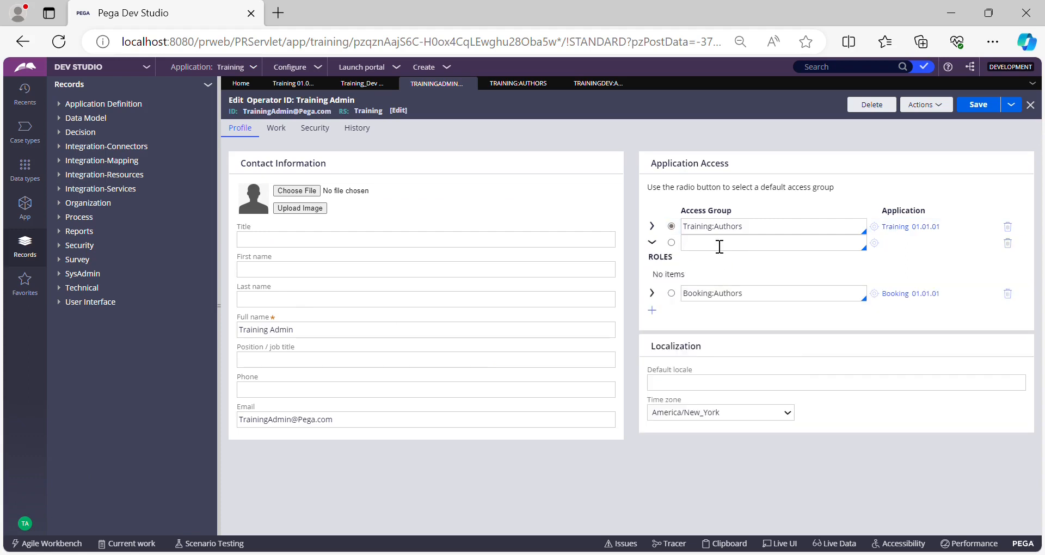
{"action": "left_click", "coordinate": [719, 245]}
{"action": "key", "text": "ctrl+v"}
{"action": "key", "text": "Return"}
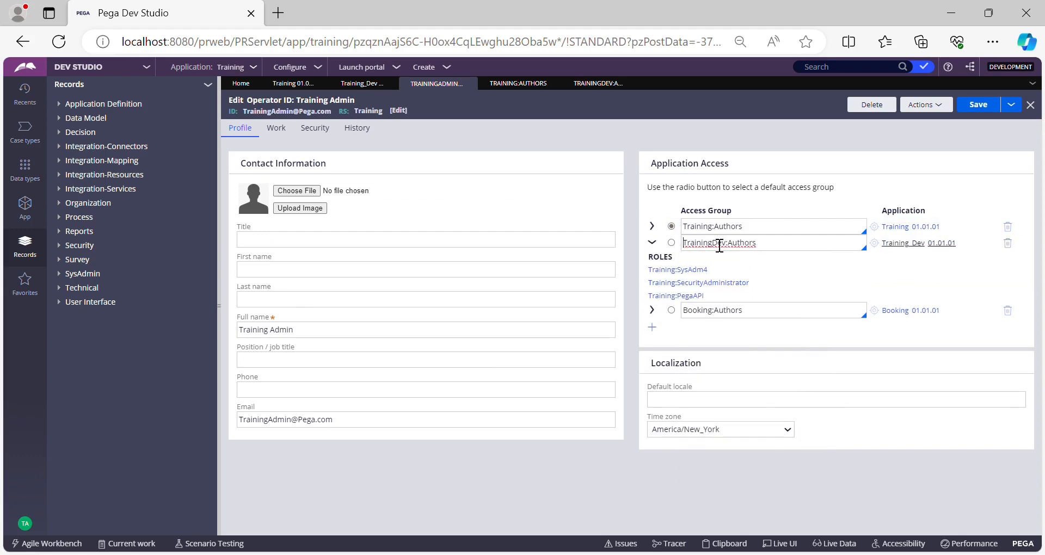
{"action": "left_click", "coordinate": [970, 113]}
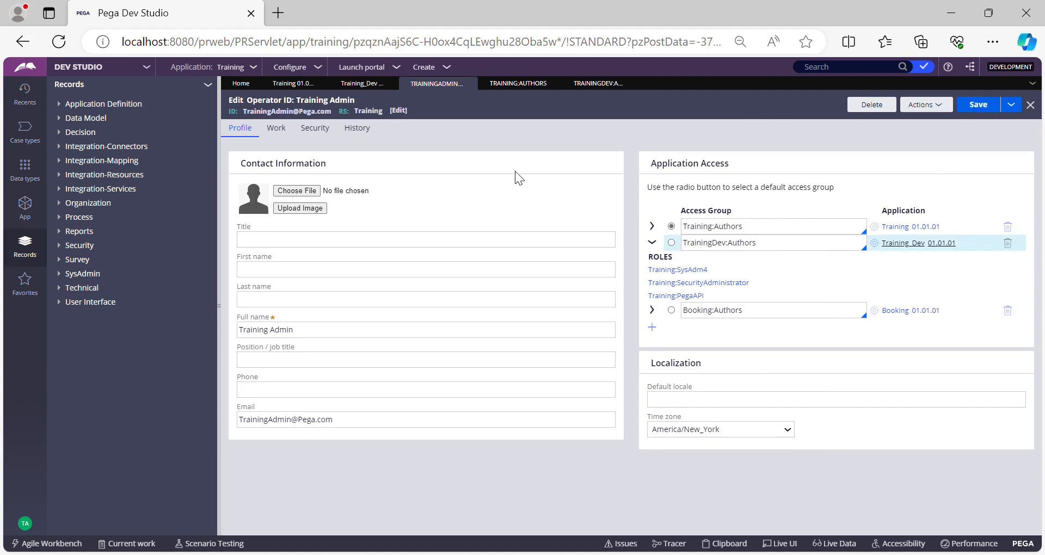
Step: Switch to the Training Dev application and return to Dev Studio
{"action": "left_click", "coordinate": [262, 68]}
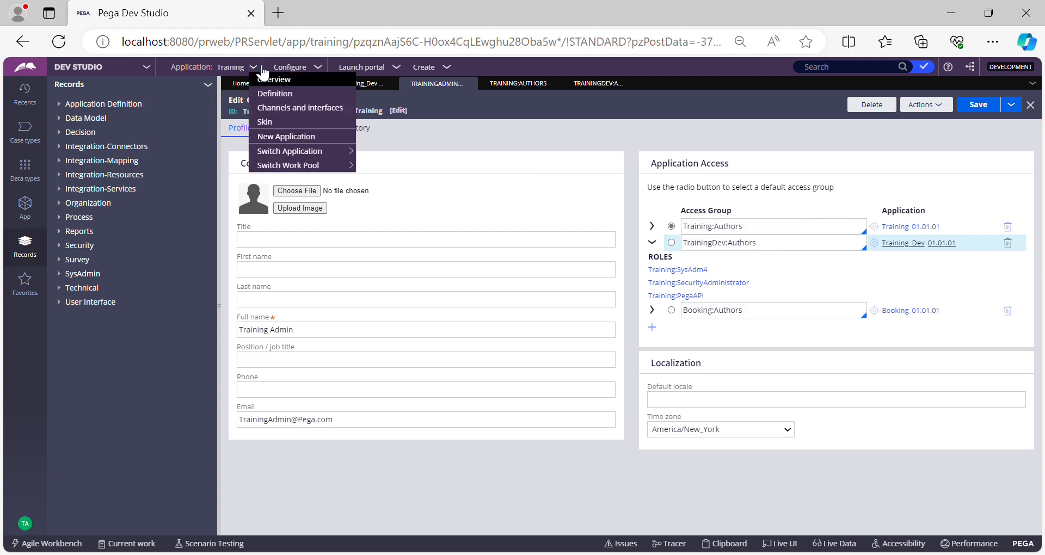
{"action": "mouse_move", "coordinate": [302, 151]}
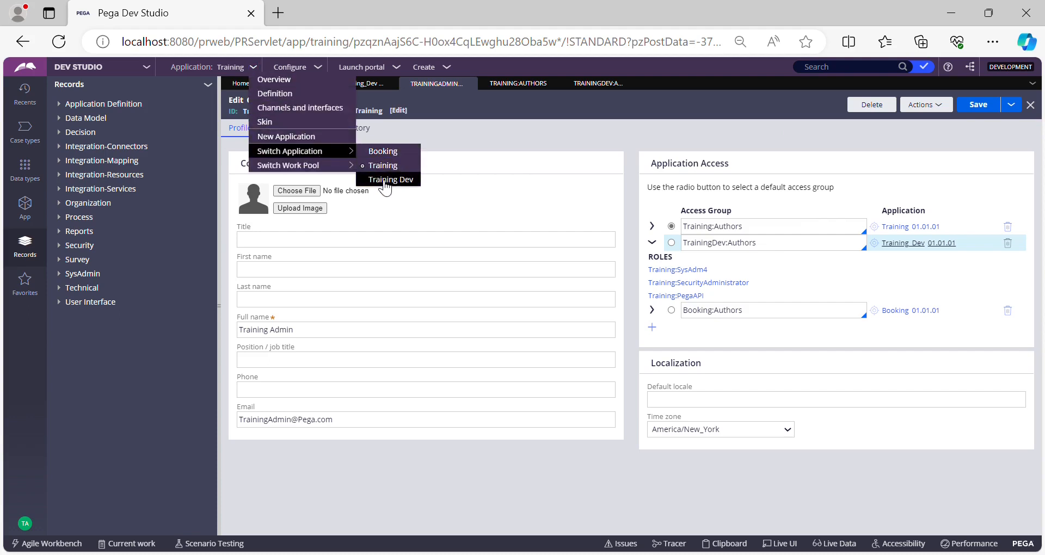
{"action": "mouse_move", "coordinate": [351, 154]}
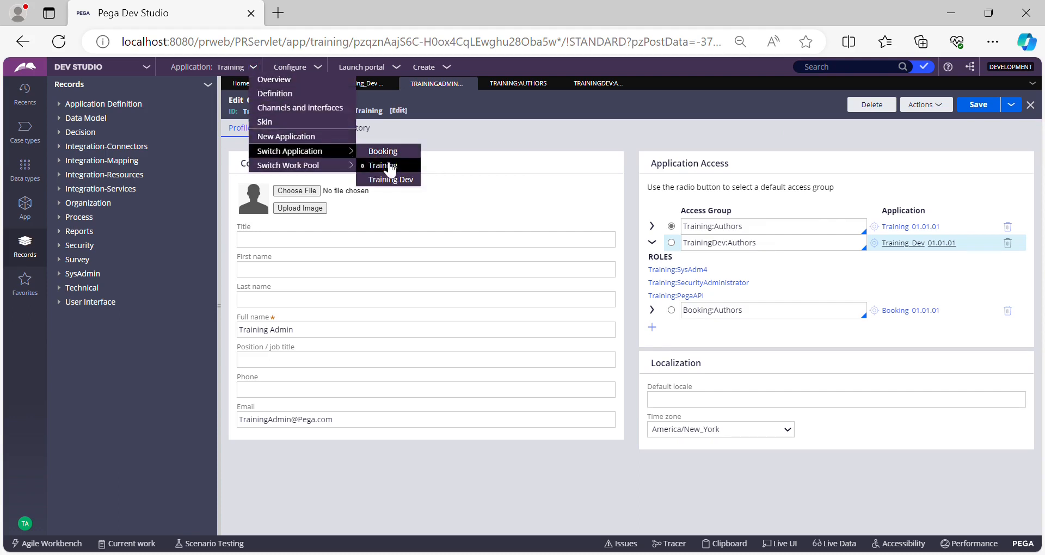
{"action": "left_click", "coordinate": [385, 182]}
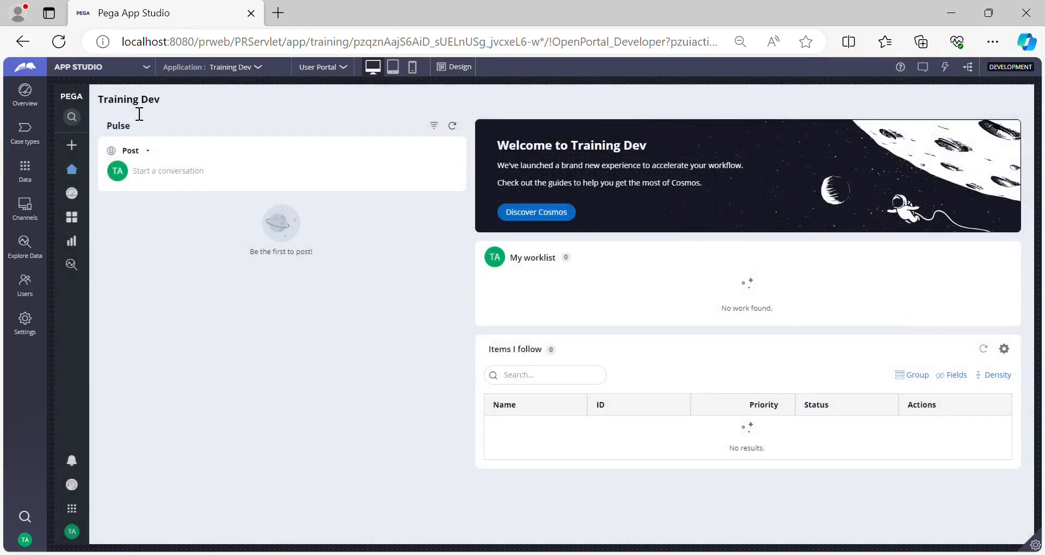
{"action": "left_click", "coordinate": [90, 73]}
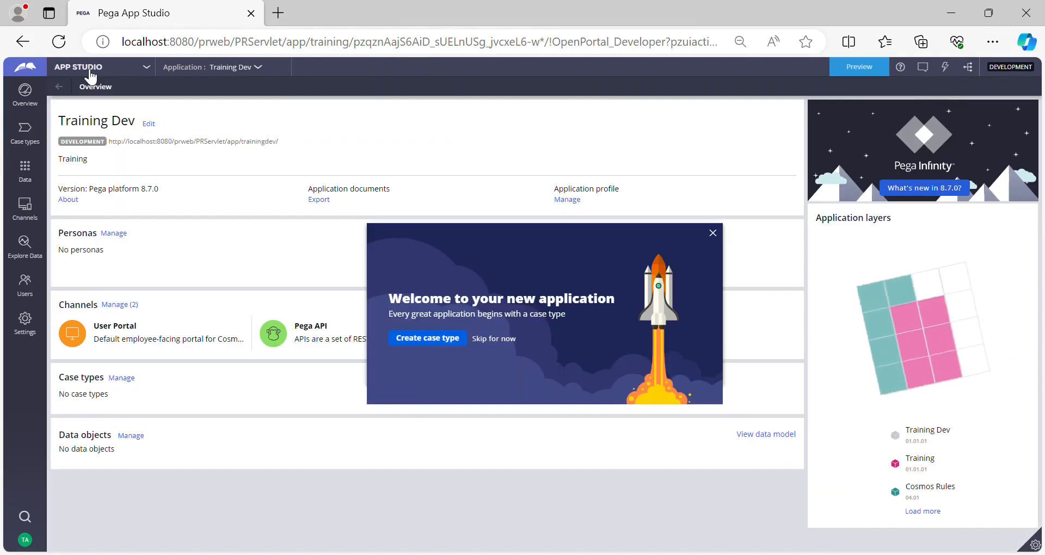
{"action": "left_click", "coordinate": [91, 67]}
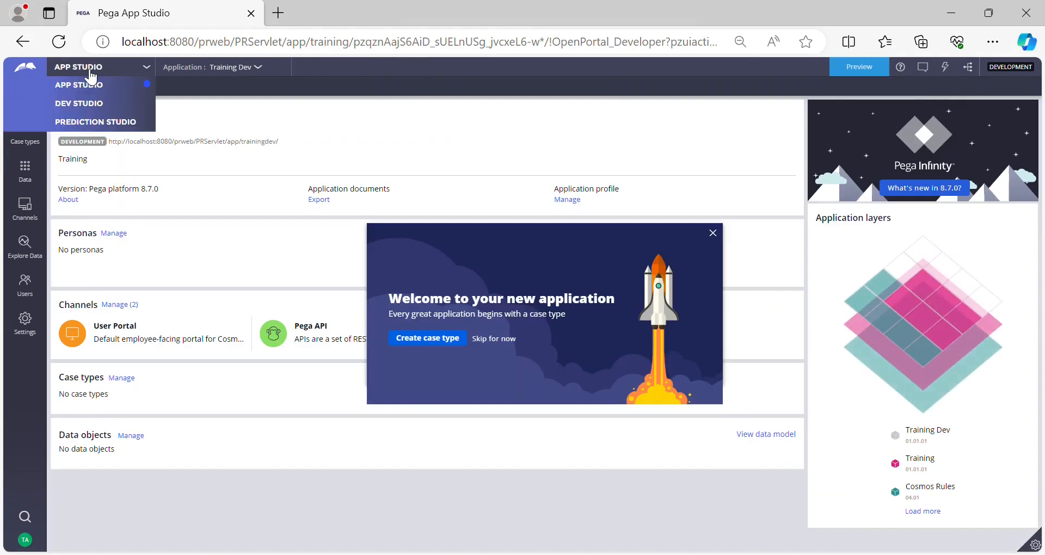
{"action": "left_click", "coordinate": [87, 103]}
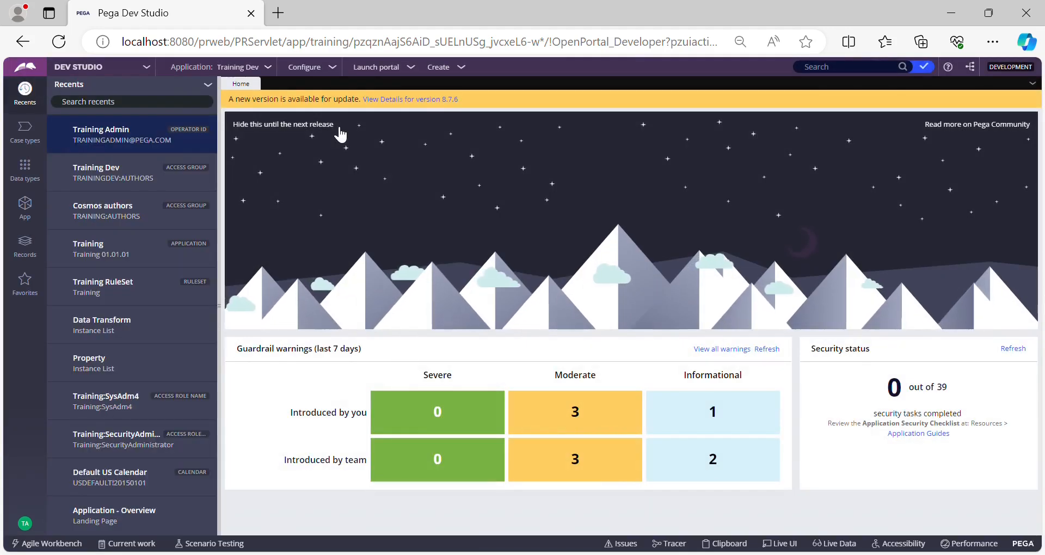
Step: Add a development branch named TestBranch to the Training Dev application definition and save the record
{"action": "left_click", "coordinate": [268, 67]}
{"action": "left_click", "coordinate": [284, 98]}
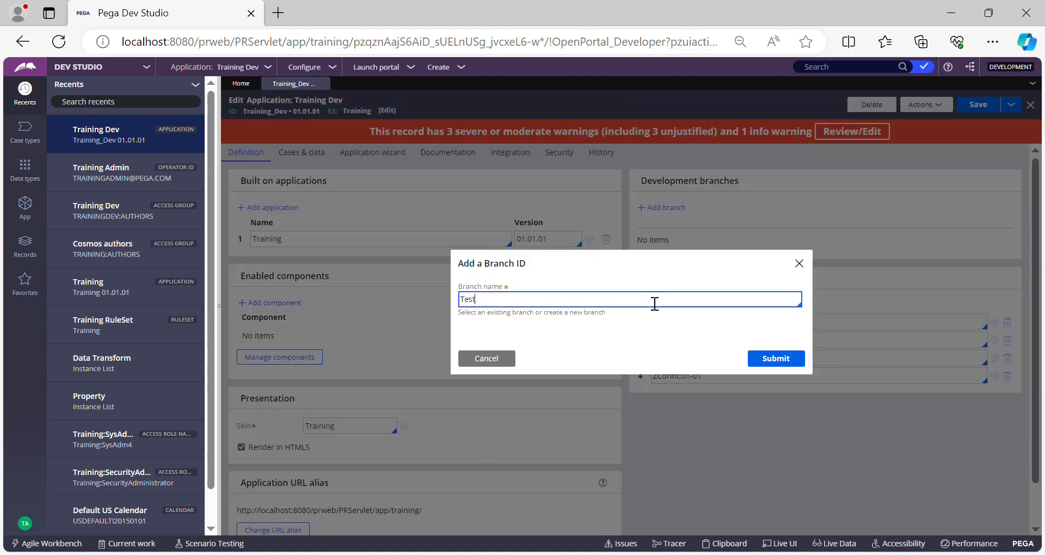
{"action": "type", "text": "Branch"}
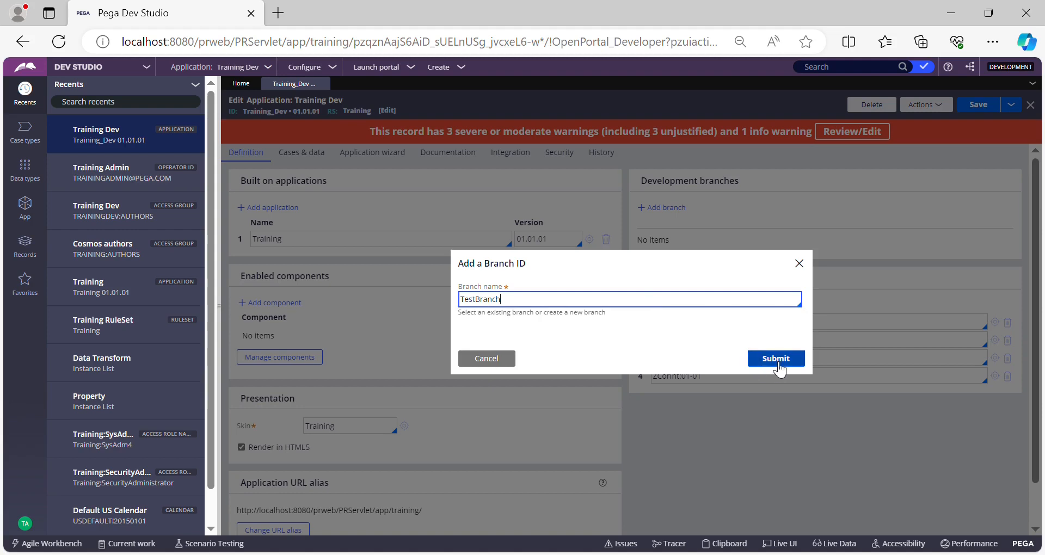
{"action": "left_click", "coordinate": [778, 359]}
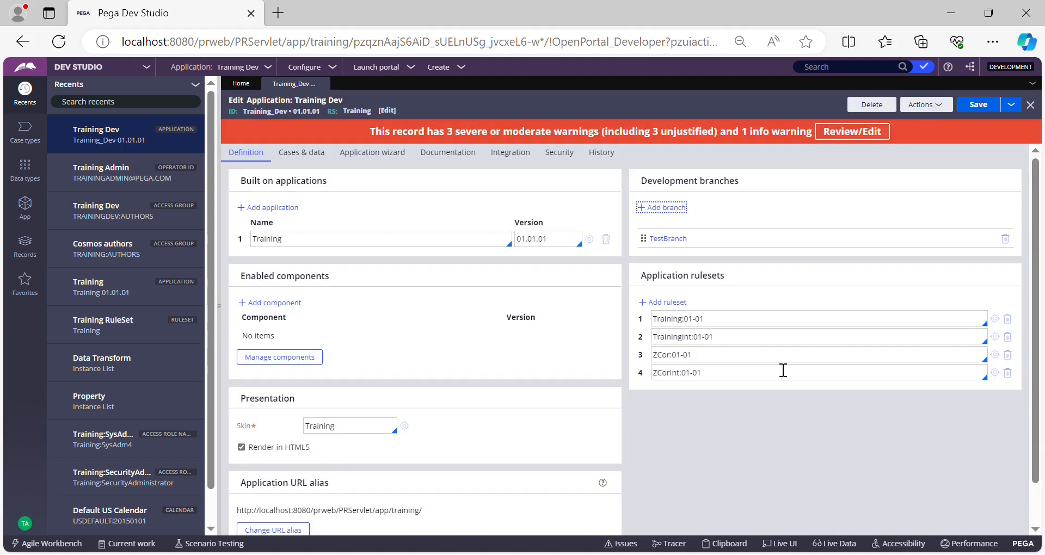
{"action": "left_click", "coordinate": [984, 108]}
Step: Open the Work- property pyOwnerOrgUnit from the property instance list and start saving it as a copy
{"action": "left_click", "coordinate": [101, 404]}
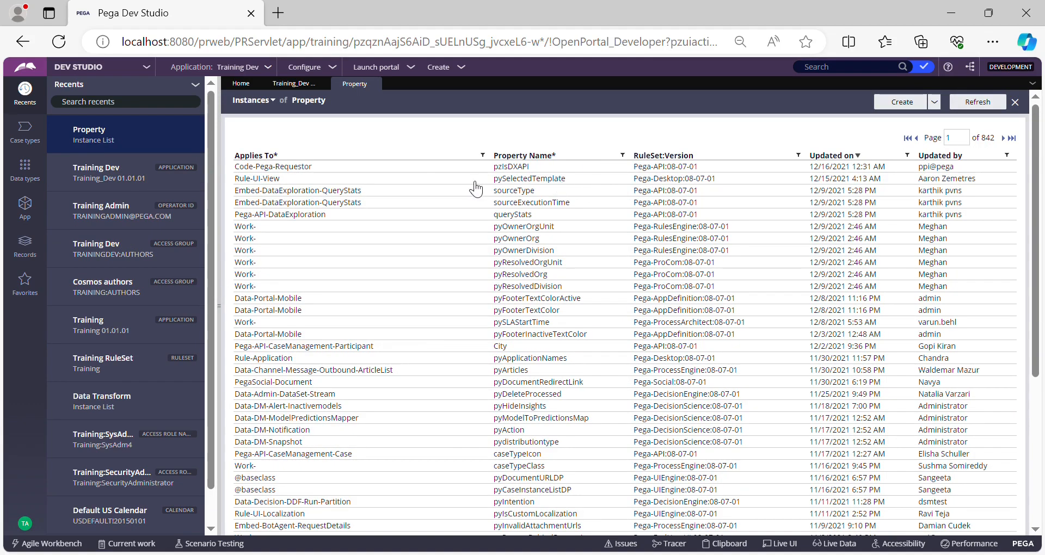
{"action": "left_click", "coordinate": [522, 229]}
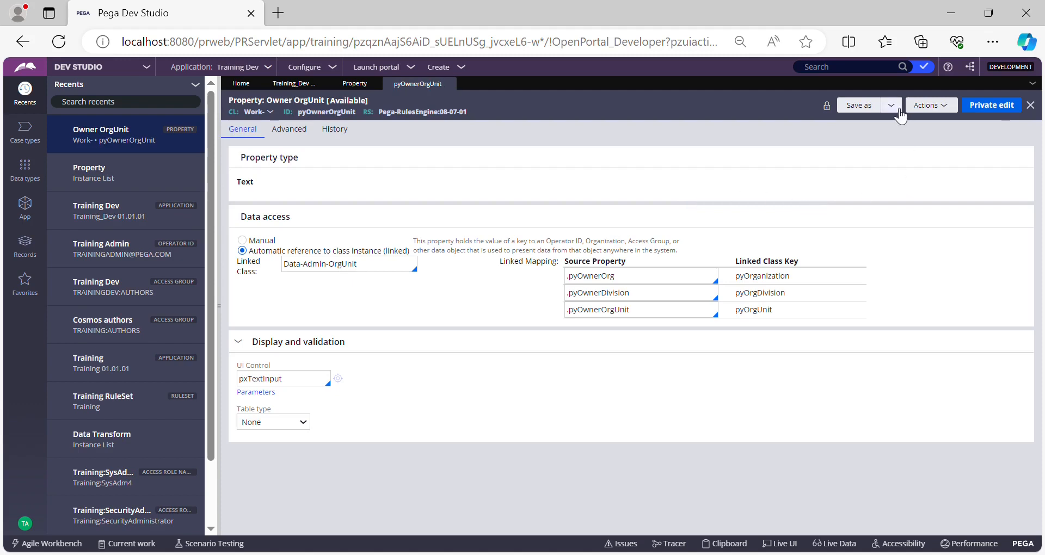
{"action": "left_click", "coordinate": [891, 105]}
{"action": "left_click", "coordinate": [904, 121]}
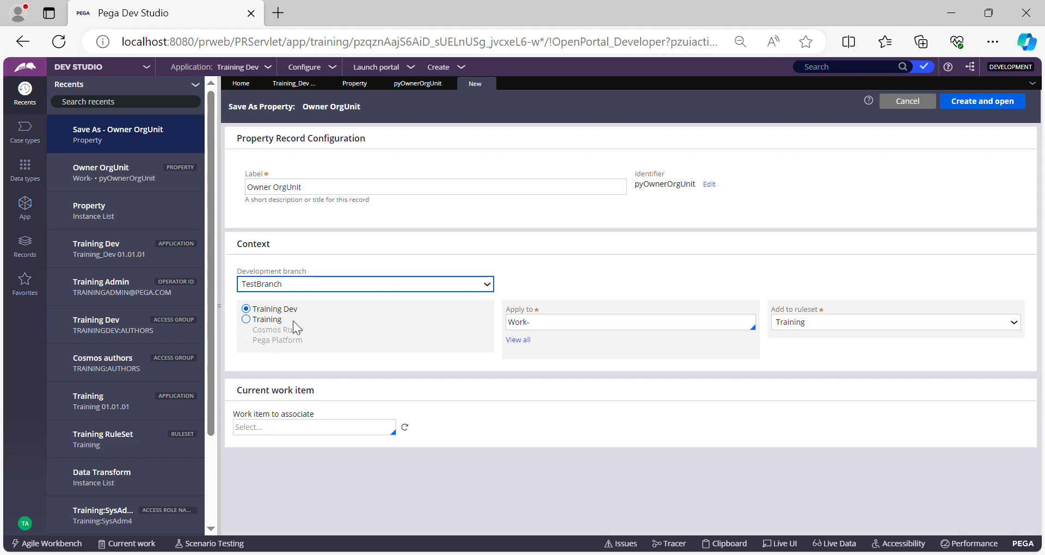
Step: Create the pyOwnerOrgUnit copy in TestBranch with the Training application context, class Work- and ruleset Training, accepting the duplicate property name
{"action": "left_click", "coordinate": [242, 319]}
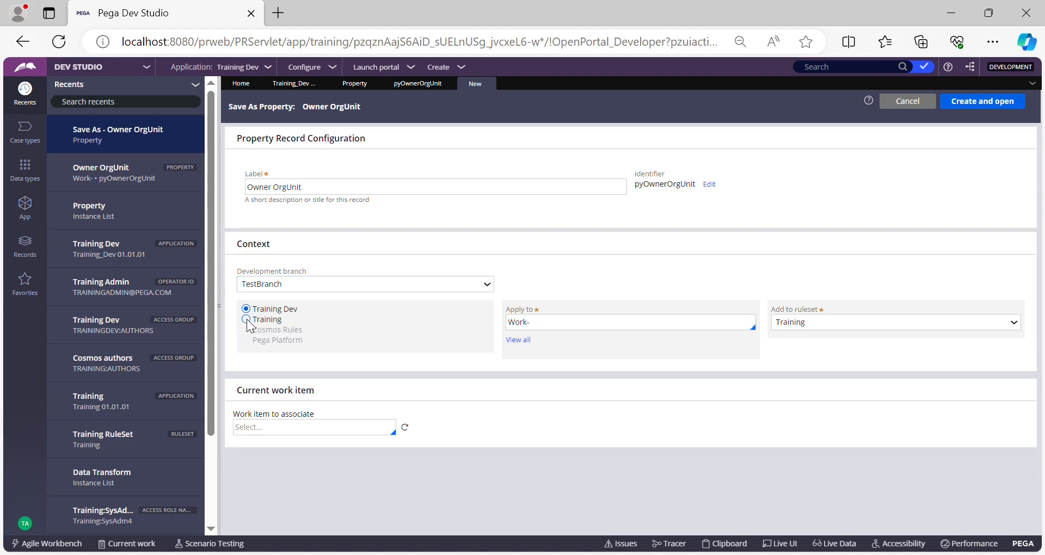
{"action": "left_click", "coordinate": [246, 320]}
{"action": "triple_click", "coordinate": [561, 329]}
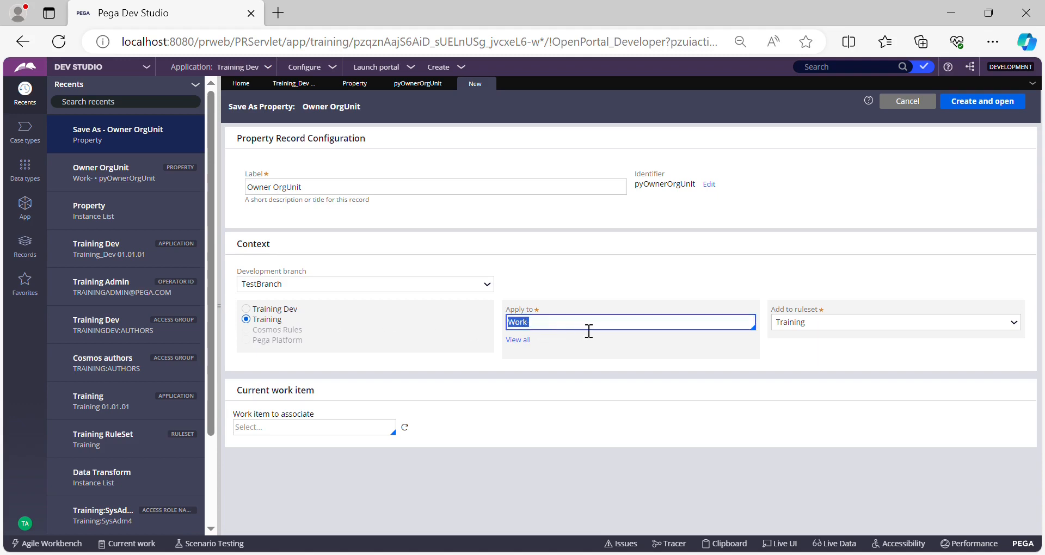
{"action": "left_click", "coordinate": [817, 323]}
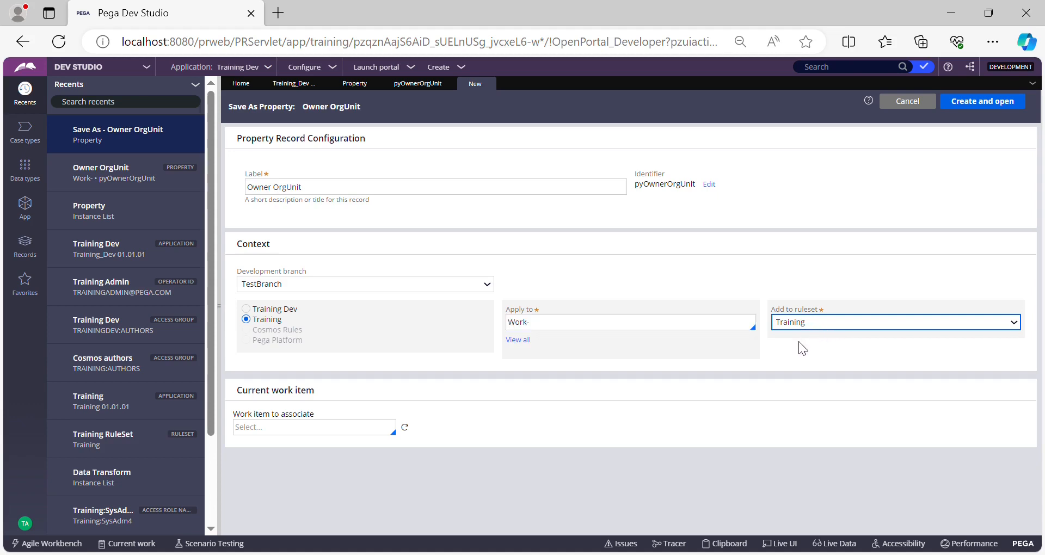
{"action": "left_click", "coordinate": [978, 104]}
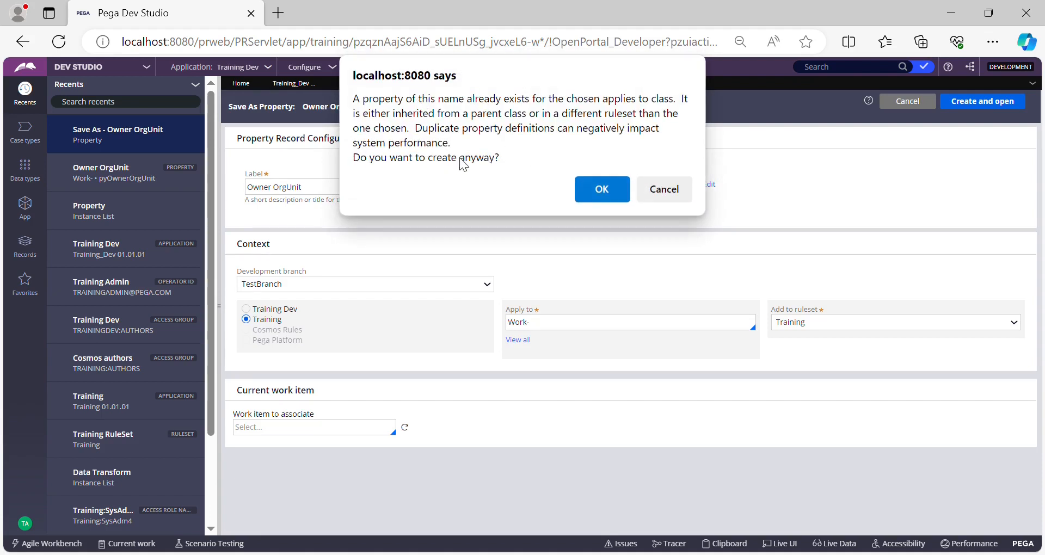
{"action": "left_click", "coordinate": [593, 190]}
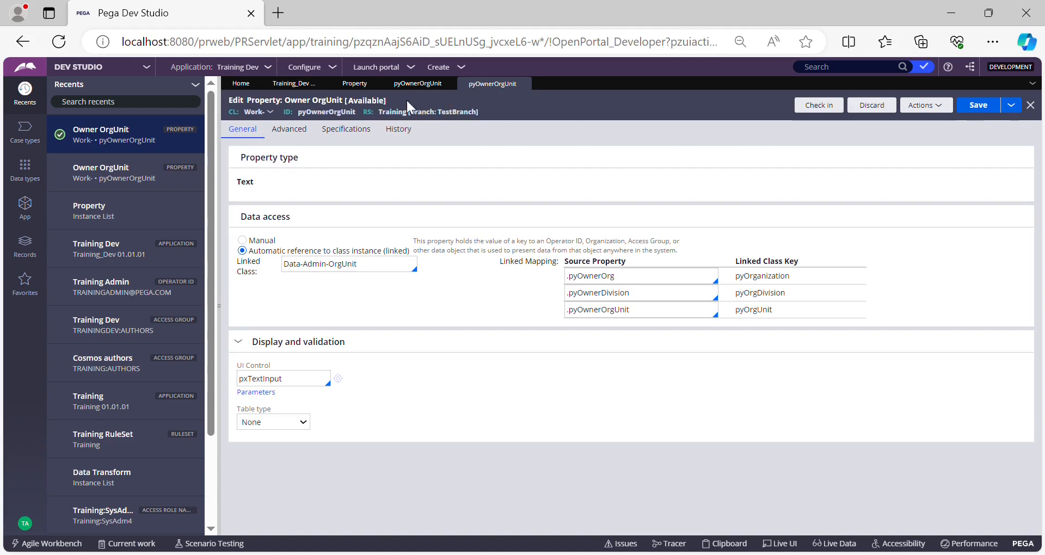
Step: Check the copied property's ruleset and branch, and examine TestBranch's content from the Training Dev application record
{"action": "double_click", "coordinate": [334, 113]}
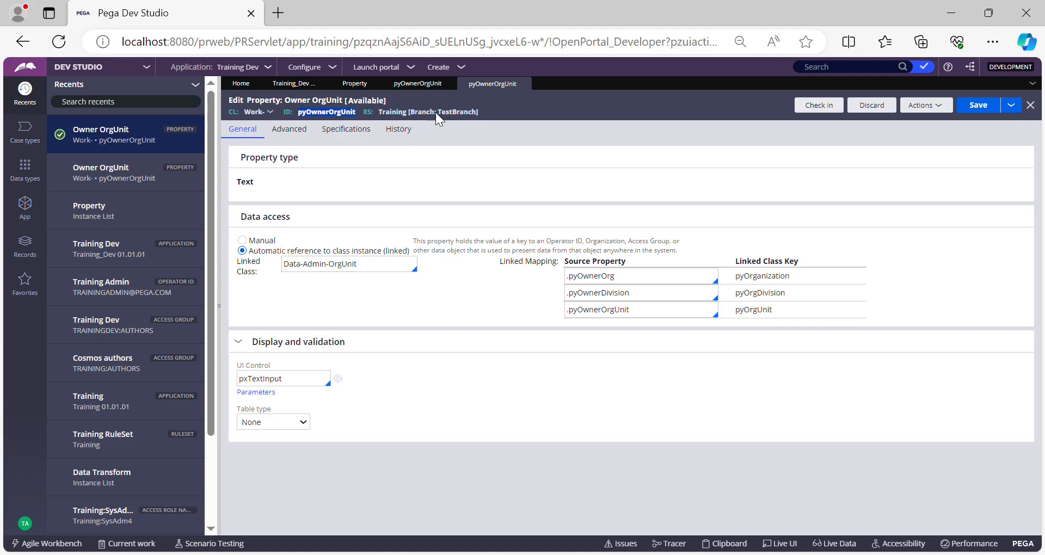
{"action": "left_click", "coordinate": [549, 116]}
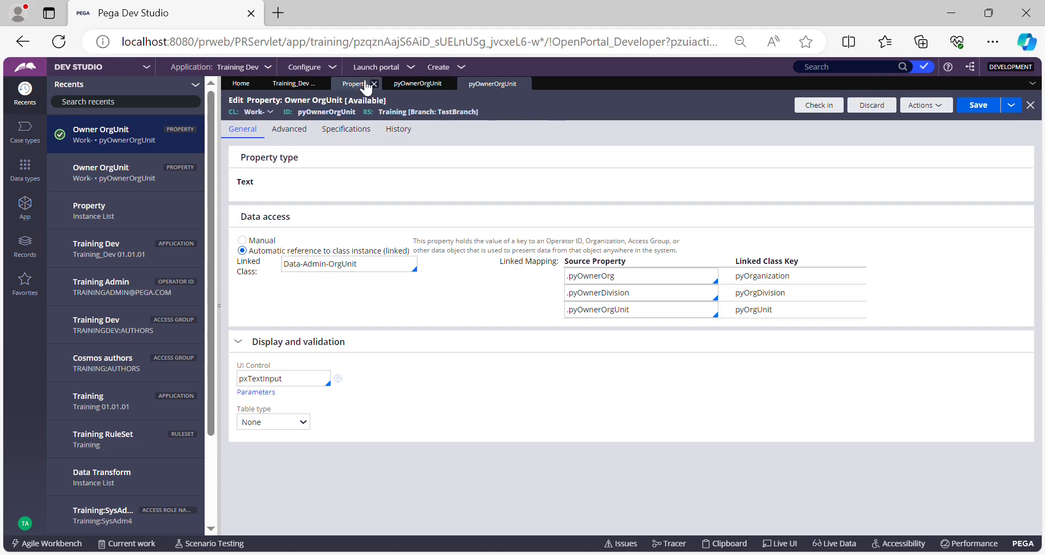
{"action": "left_click", "coordinate": [294, 85]}
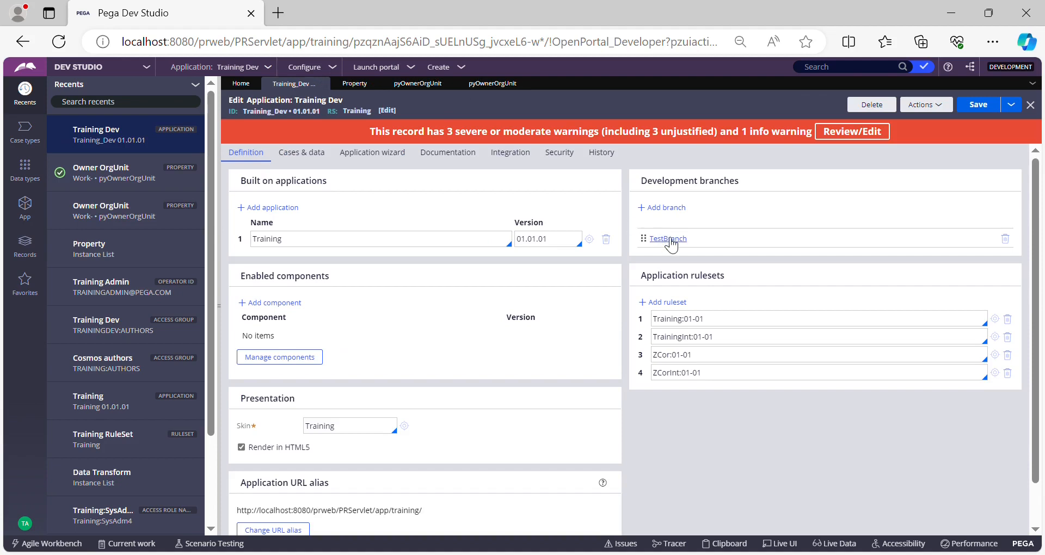
{"action": "left_click", "coordinate": [669, 240]}
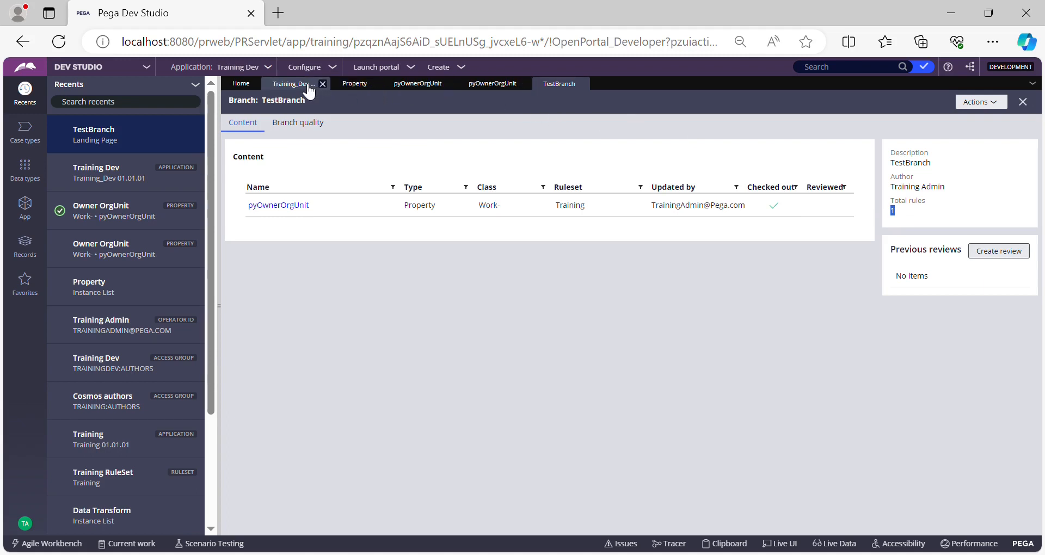
{"action": "left_click", "coordinate": [291, 83]}
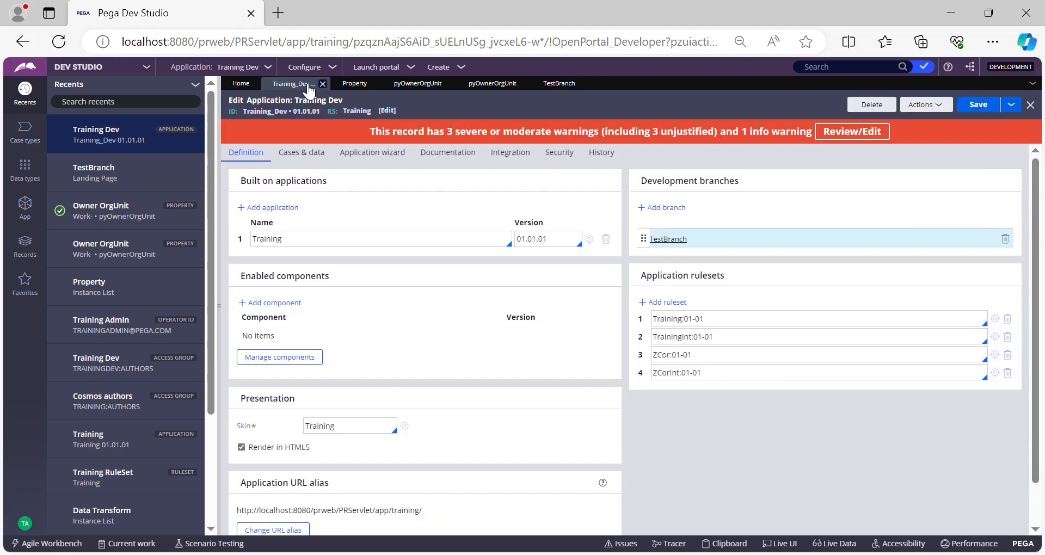
{"action": "left_click", "coordinate": [565, 86]}
Step: Examine the branch ruleset record linked from the copied pyOwnerOrgUnit property, then return to the property
{"action": "left_click", "coordinate": [497, 86]}
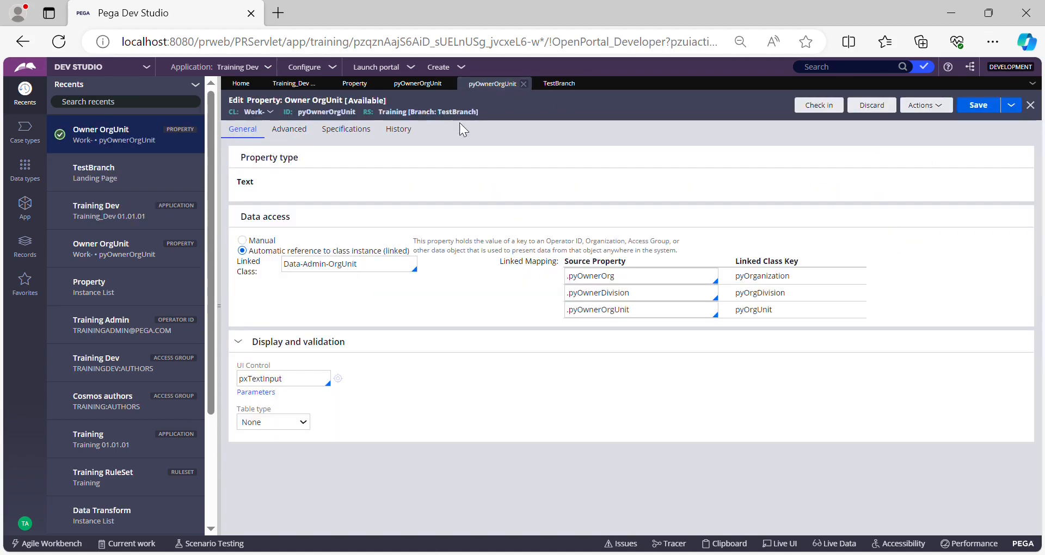
{"action": "left_click", "coordinate": [453, 113]}
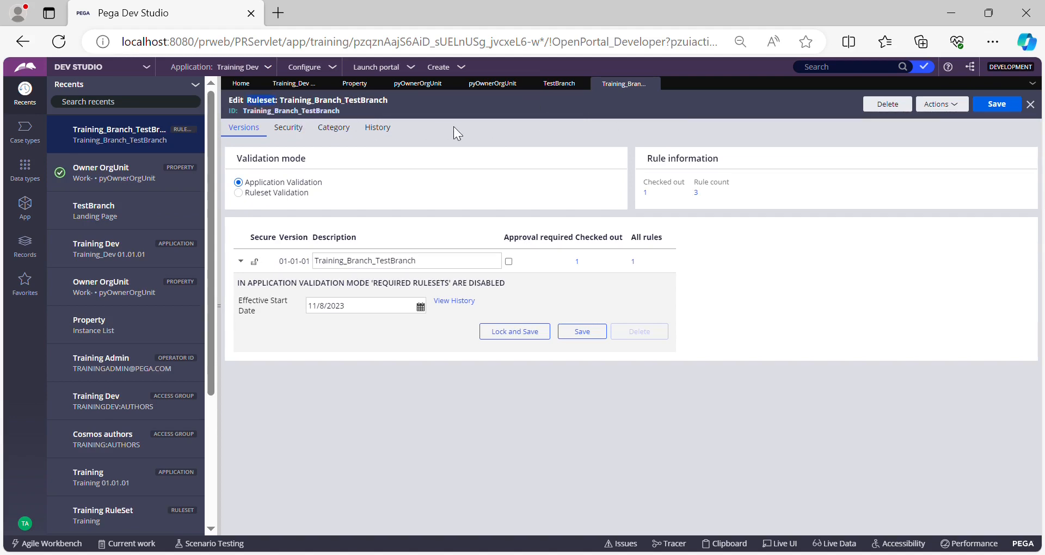
{"action": "left_click", "coordinate": [426, 109]}
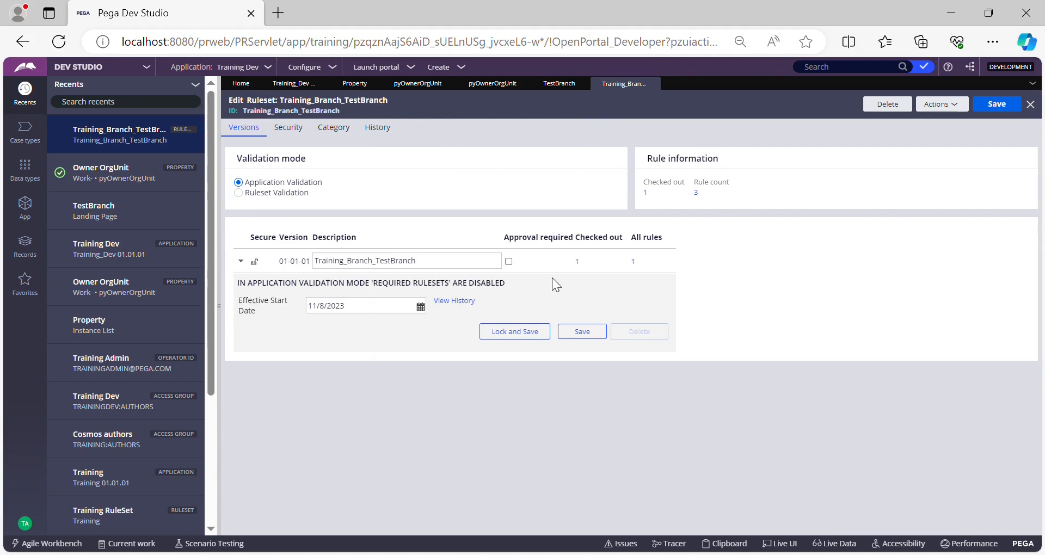
{"action": "double_click", "coordinate": [329, 120]}
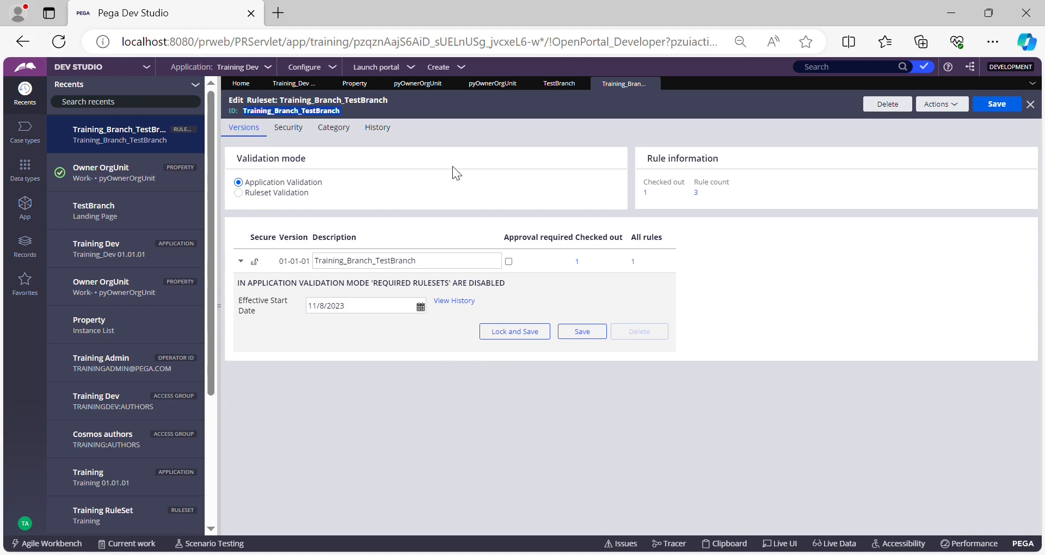
{"action": "left_click", "coordinate": [495, 85]}
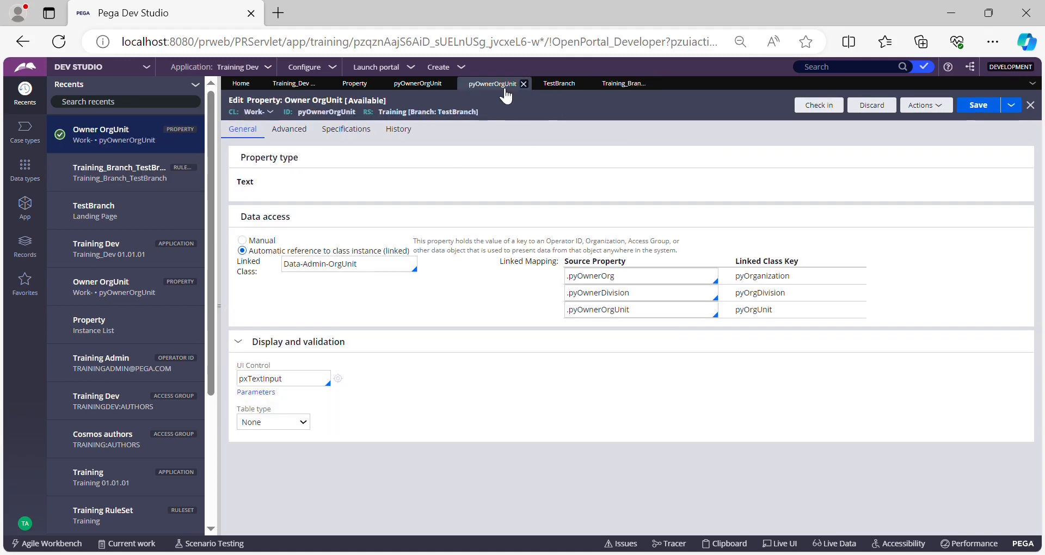
Step: Check in the pyOwnerOrgUnit property copy in TestBranch with the comment "updated for demo purpose"
{"action": "left_click", "coordinate": [832, 108]}
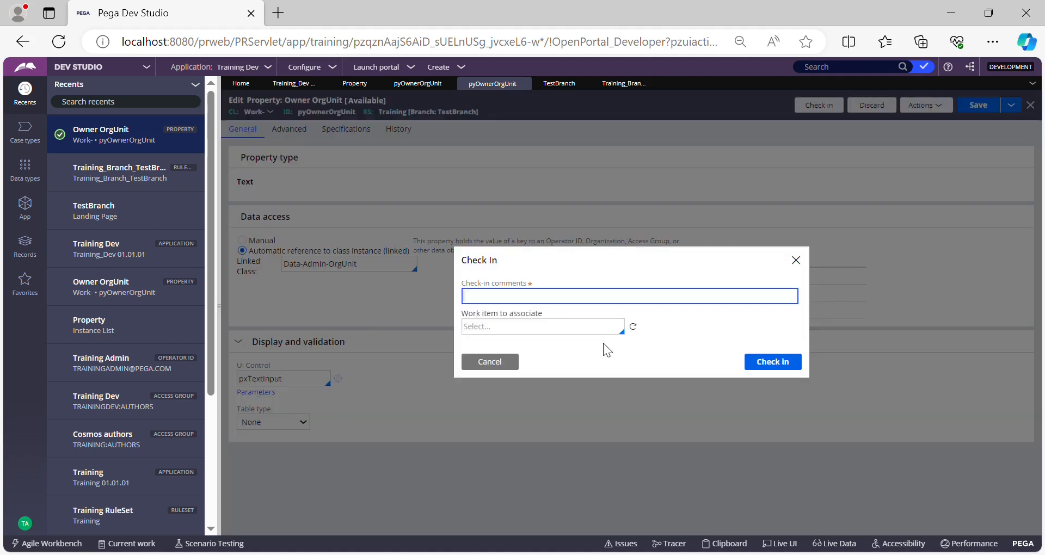
{"action": "type", "text": "udat"}
{"action": "key", "text": "BackSpace"}
{"action": "key", "text": "BackSpace"}
{"action": "key", "text": "BackSpace"}
{"action": "key", "text": "BackSpace"}
{"action": "key", "text": "BackSpace"}
{"action": "key", "text": "BackSpace"}
{"action": "key", "text": "BackSpace"}
{"action": "key", "text": "BackSpace"}
{"action": "type", "text": "pdated for demo purpose"}
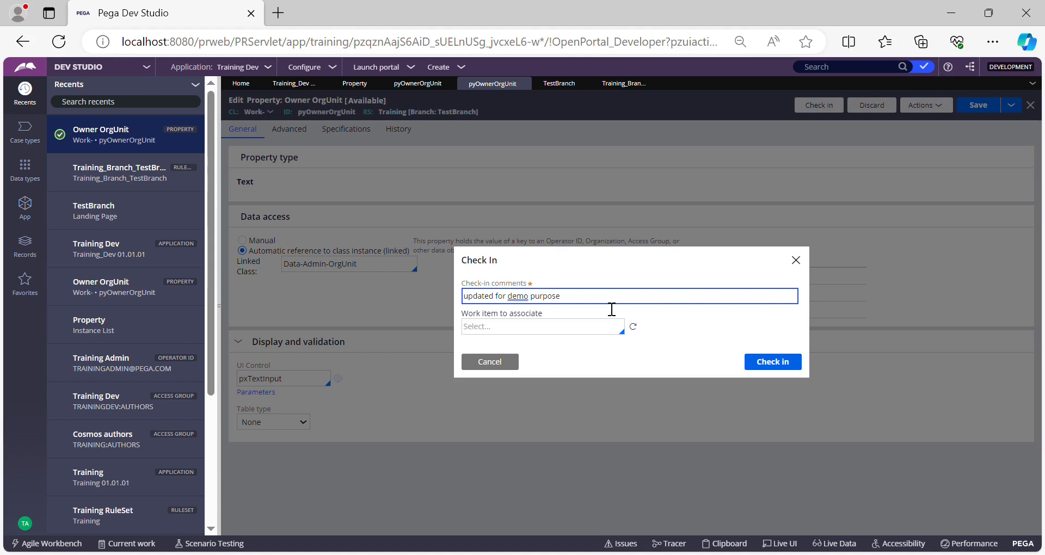
{"action": "left_click_drag", "start_coordinate": [547, 283], "coordinate": [466, 288]}
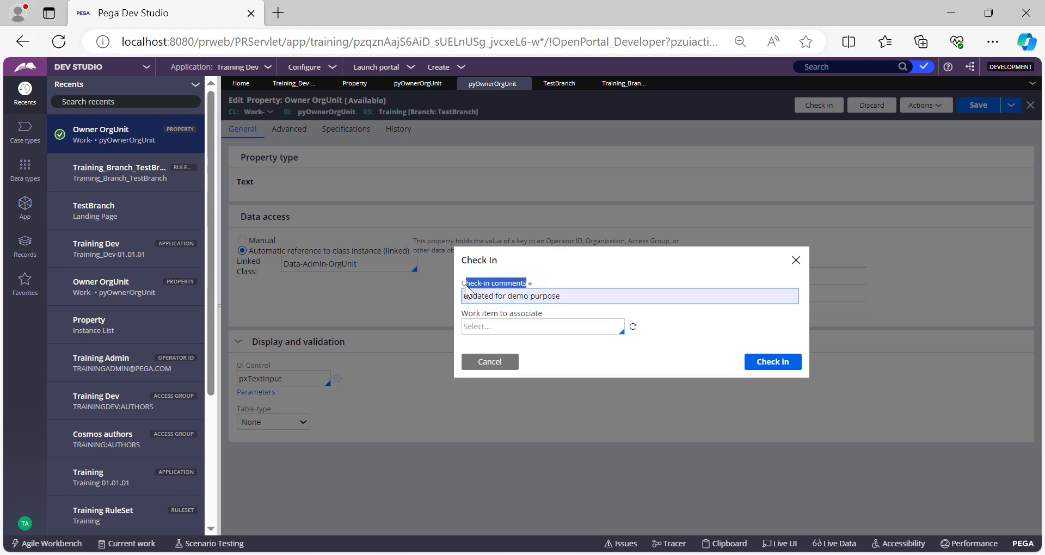
{"action": "left_click", "coordinate": [599, 294]}
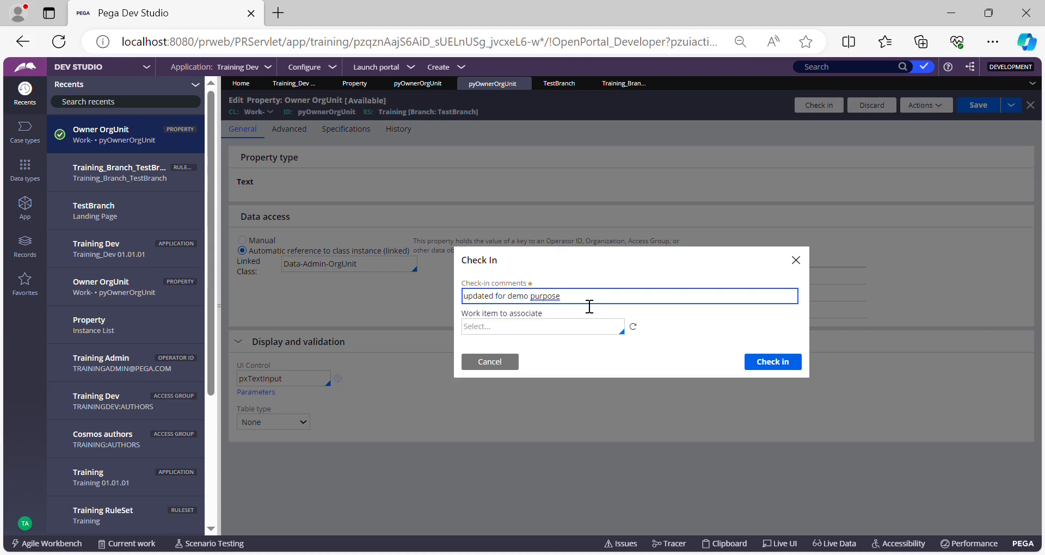
{"action": "left_click_drag", "start_coordinate": [576, 298], "coordinate": [474, 303]}
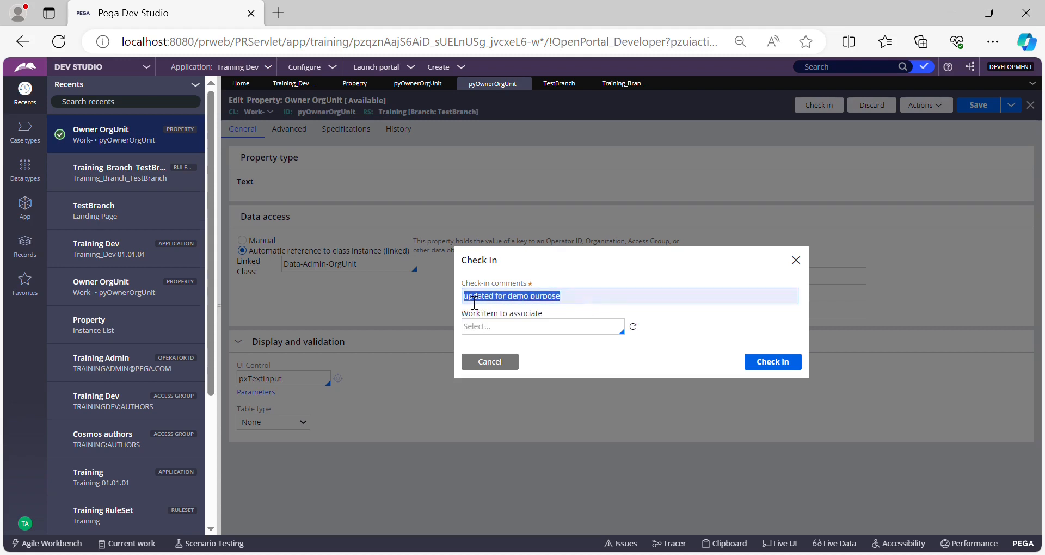
{"action": "triple_click", "coordinate": [584, 305]}
{"action": "left_click", "coordinate": [777, 367]}
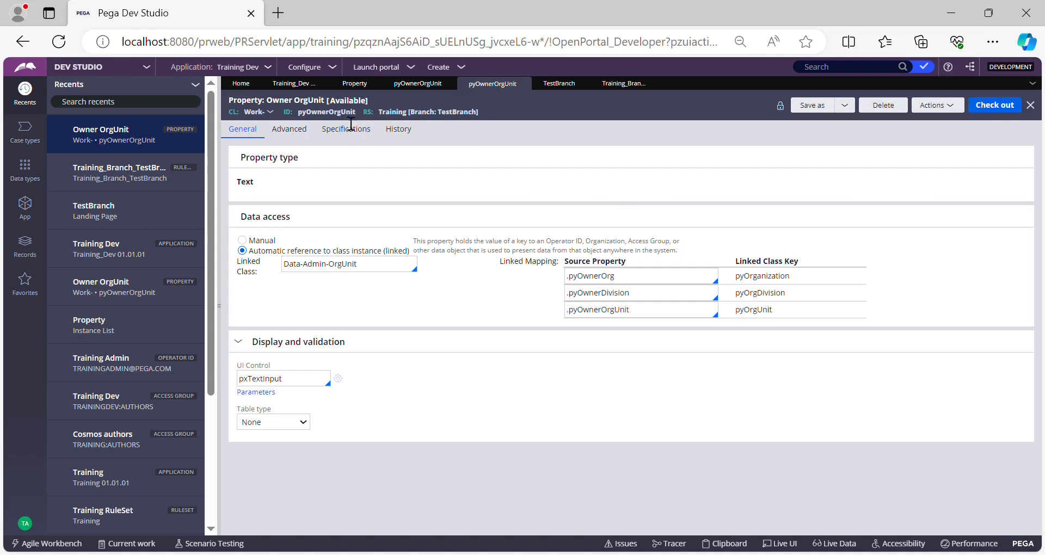
Step: Refresh the Training_Branch_TestBranch ruleset and the TestBranch content to review the checked-out status of their rules
{"action": "left_click", "coordinate": [618, 87]}
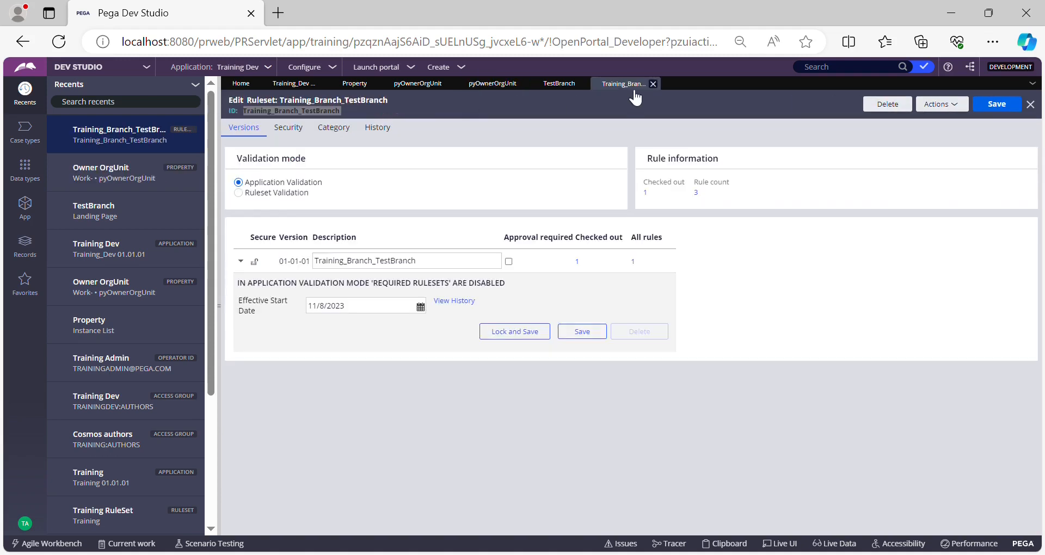
{"action": "left_click", "coordinate": [957, 112]}
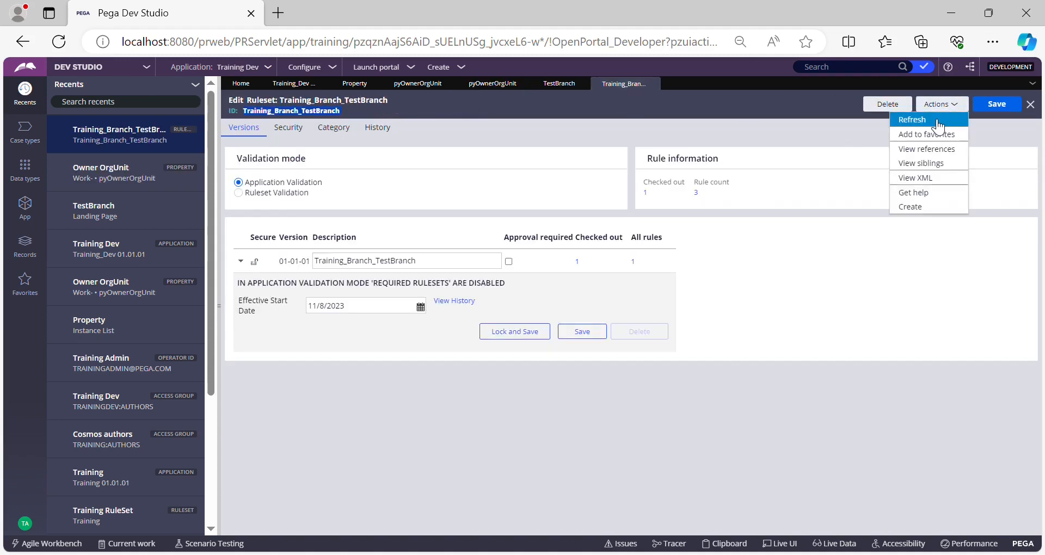
{"action": "left_click", "coordinate": [938, 121]}
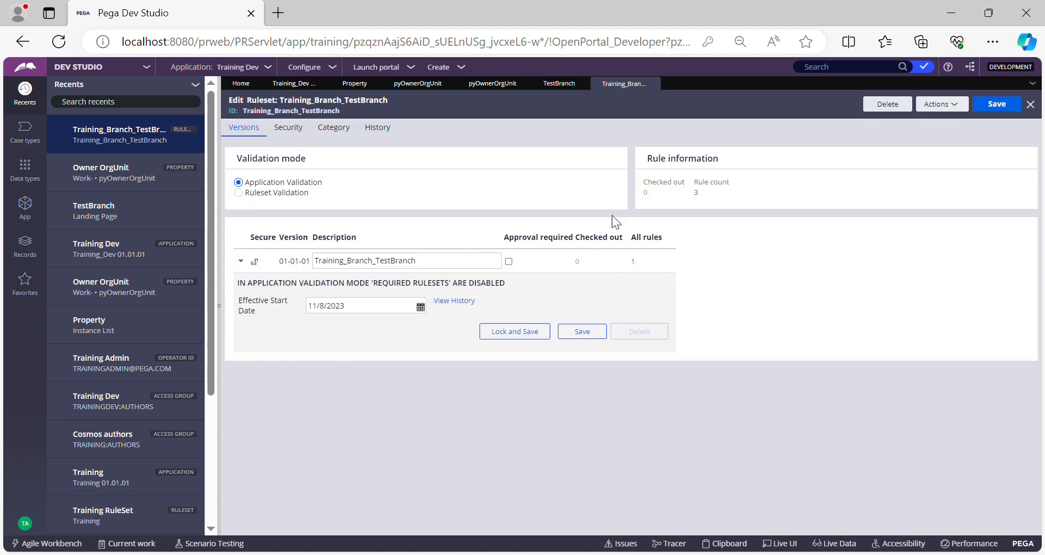
{"action": "left_click", "coordinate": [562, 88]}
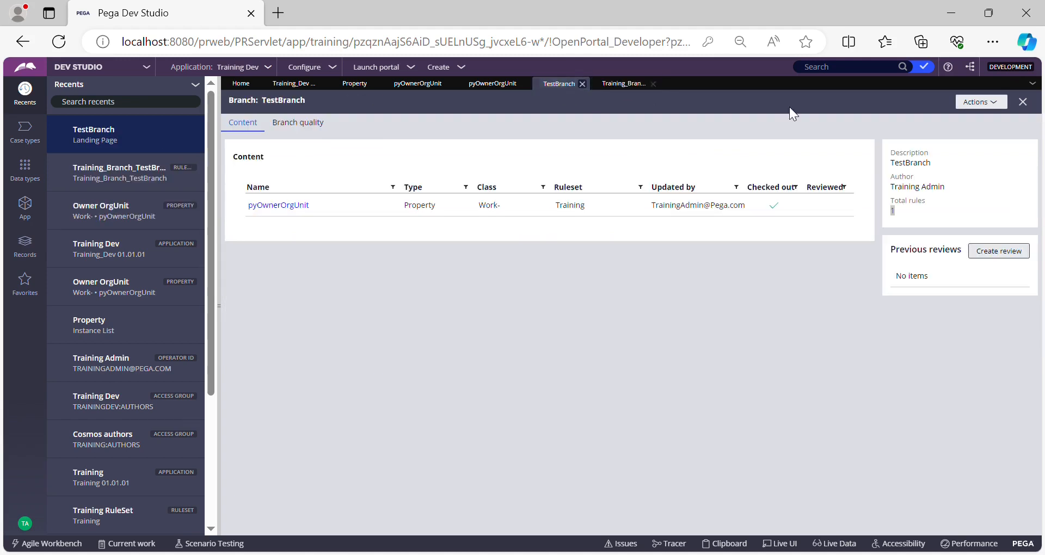
{"action": "left_click", "coordinate": [990, 108]}
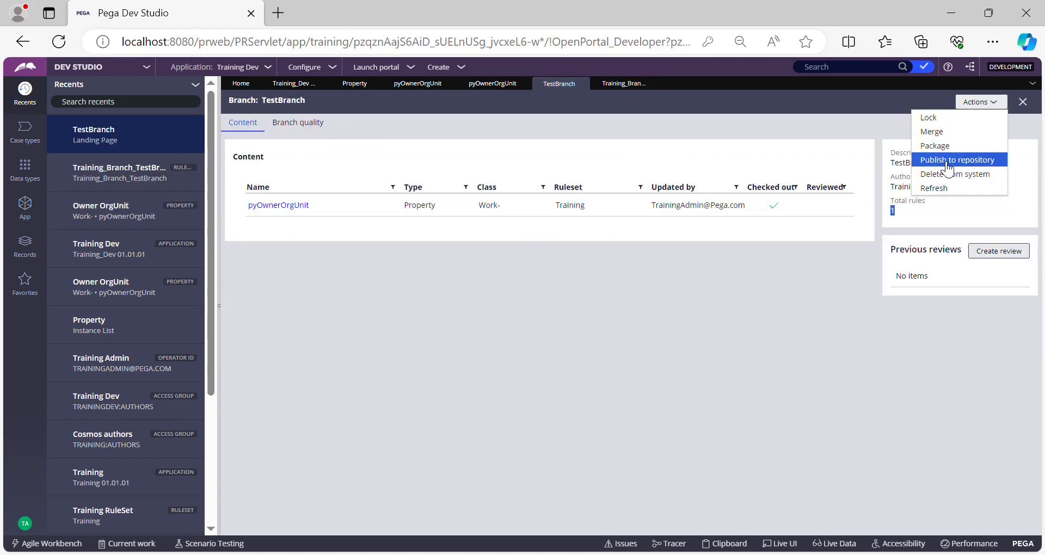
{"action": "left_click", "coordinate": [948, 186]}
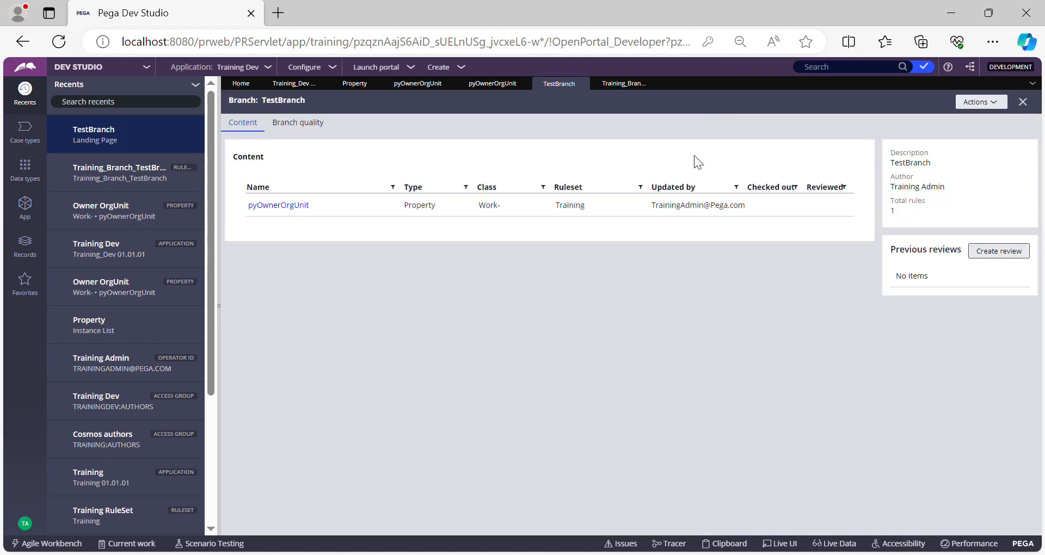
{"action": "double_click", "coordinate": [289, 111]}
{"action": "left_click", "coordinate": [408, 127]}
Step: Start merging TestBranch and proceed to the merge settings
{"action": "left_click", "coordinate": [983, 108]}
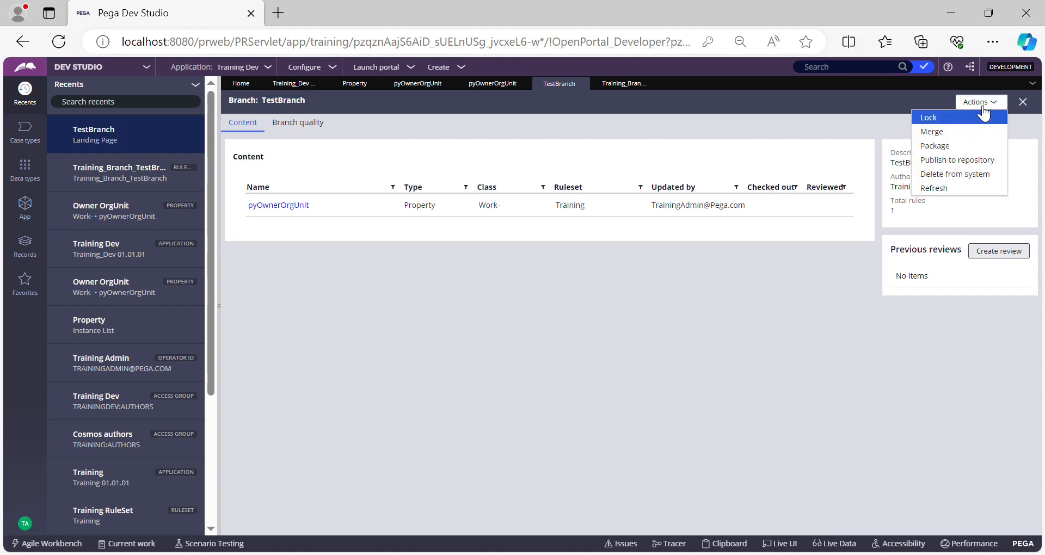
{"action": "left_click", "coordinate": [956, 132]}
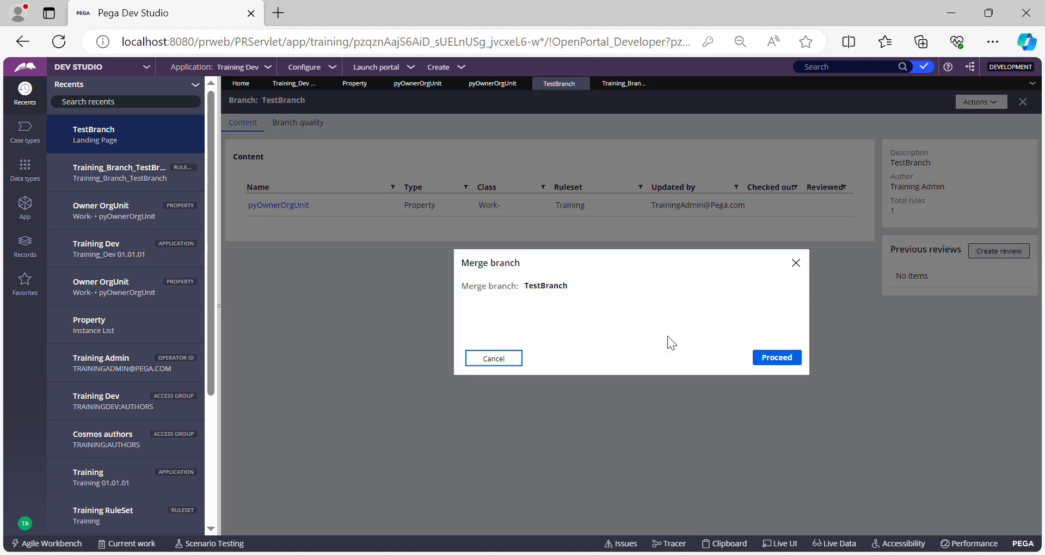
{"action": "left_click", "coordinate": [790, 359]}
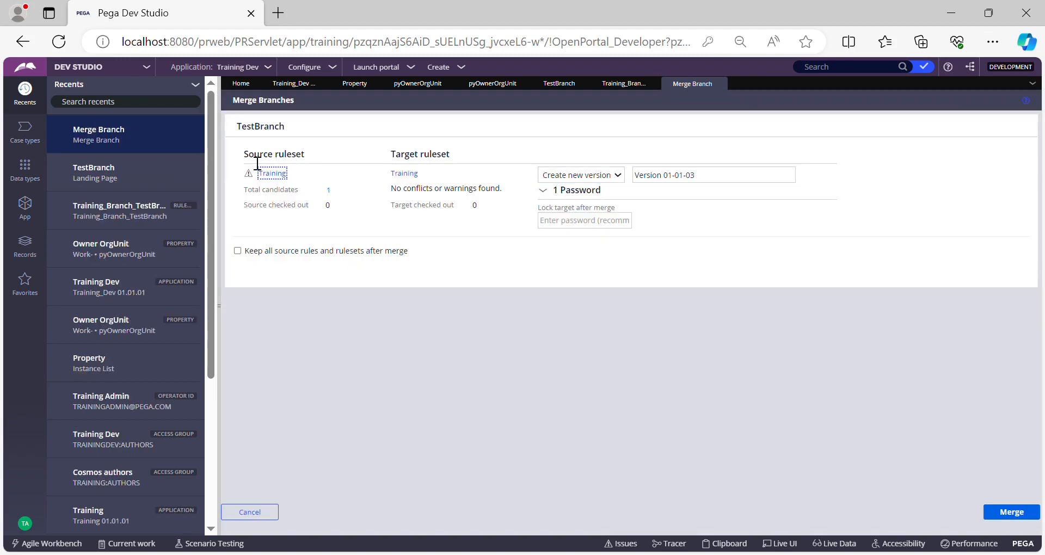
Step: Examine the source and target rulesets, the conflicts and warnings, and the checked-out counts for the TestBranch merge
{"action": "left_click_drag", "start_coordinate": [249, 156], "coordinate": [312, 163]}
{"action": "left_click_drag", "start_coordinate": [392, 155], "coordinate": [461, 166]}
{"action": "left_click", "coordinate": [549, 340]}
{"action": "left_click_drag", "start_coordinate": [392, 193], "coordinate": [495, 194]}
{"action": "left_click", "coordinate": [505, 331]}
{"action": "left_click_drag", "start_coordinate": [392, 206], "coordinate": [458, 207]}
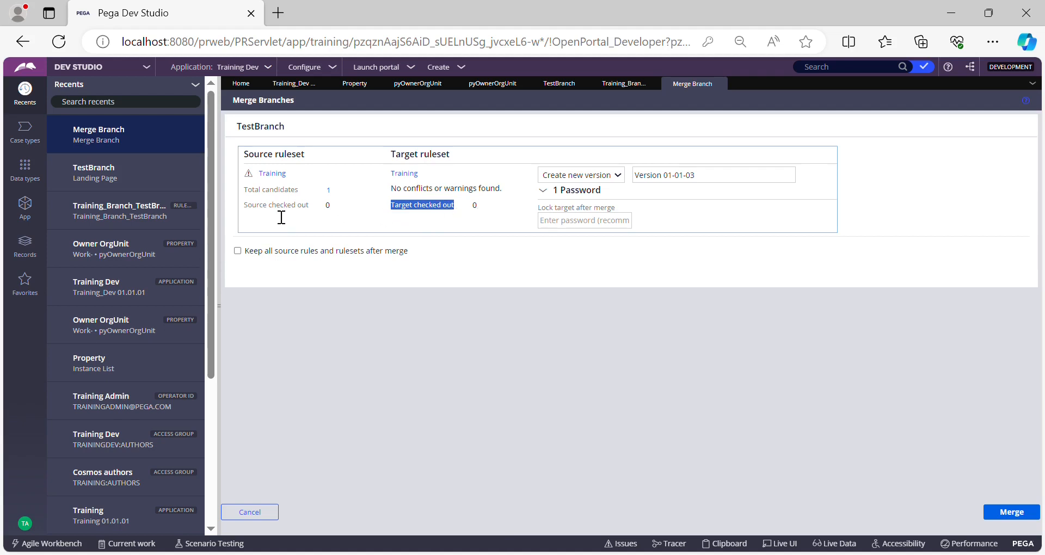
{"action": "left_click_drag", "start_coordinate": [259, 207], "coordinate": [325, 206]}
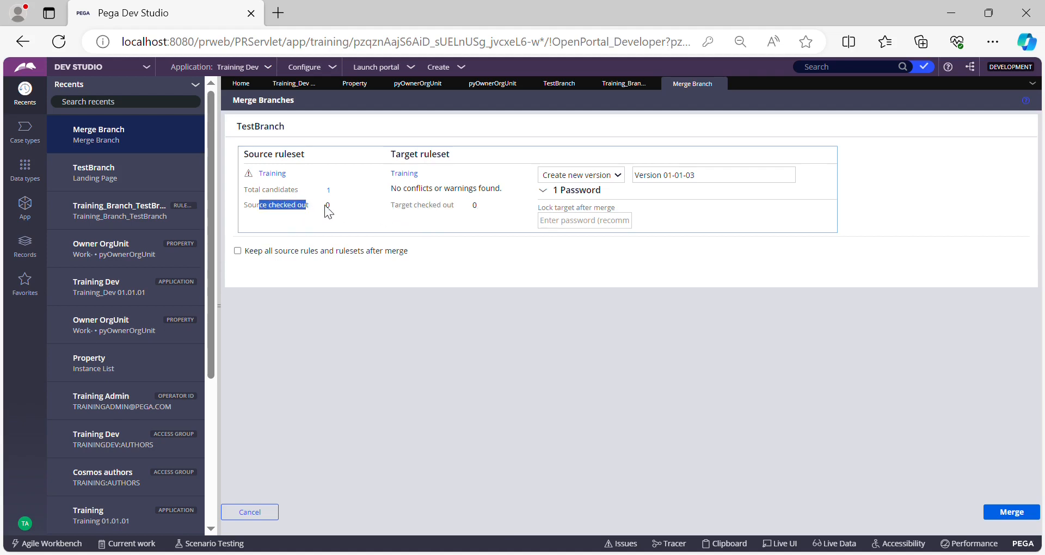
{"action": "left_click", "coordinate": [476, 293]}
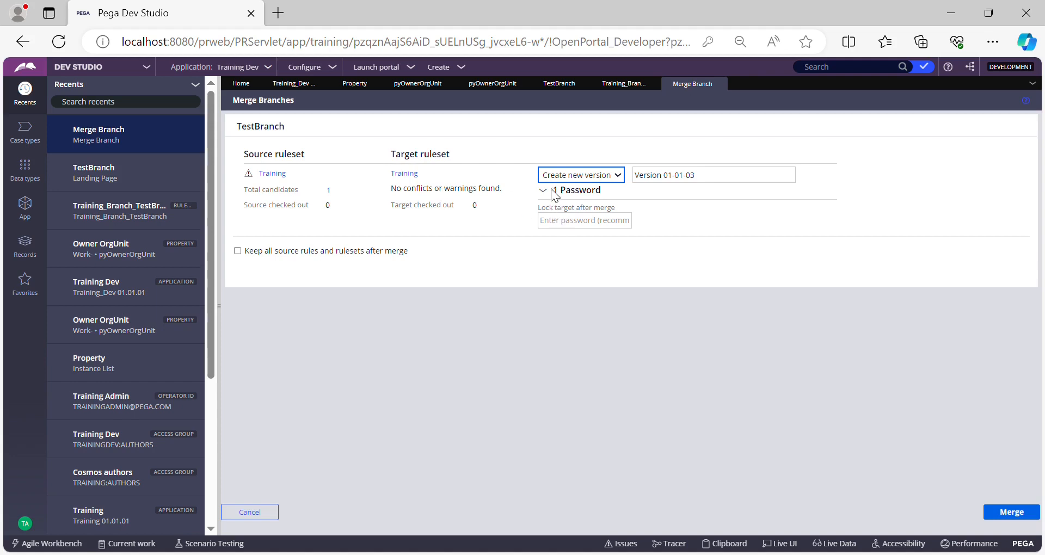
Step: Merge TestBranch into Training version 01-01-01, entering the password that locks the target after the merge
{"action": "left_click", "coordinate": [565, 222]}
{"action": "key", "text": "Down"}
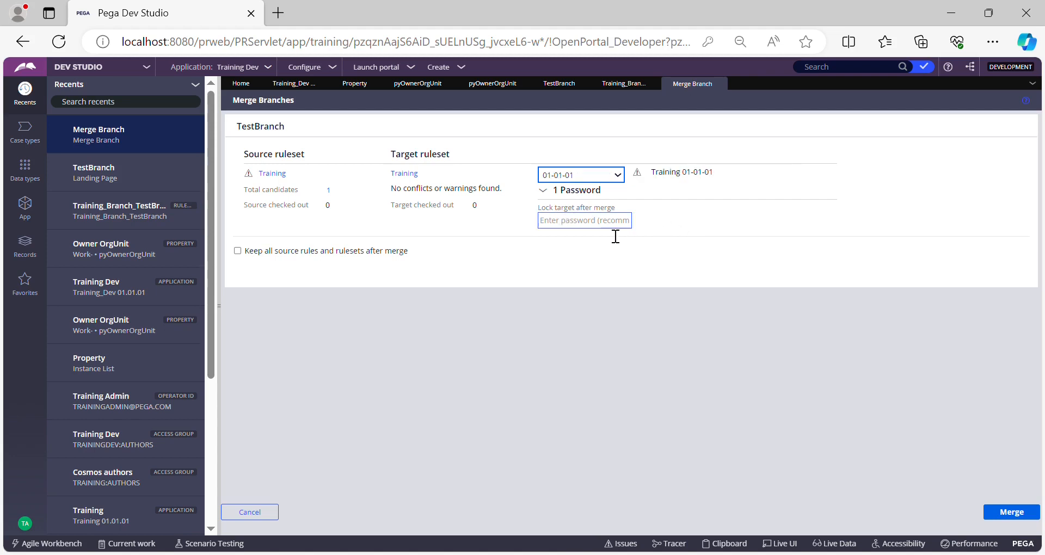
{"action": "left_click", "coordinate": [613, 234]}
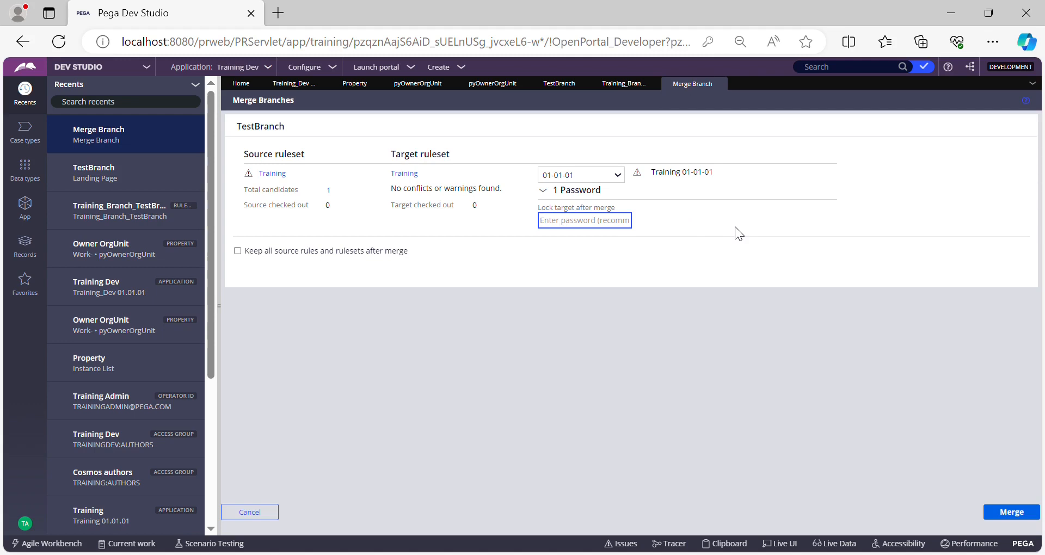
{"action": "type", "text": "rules"}
{"action": "left_click", "coordinate": [1033, 513]}
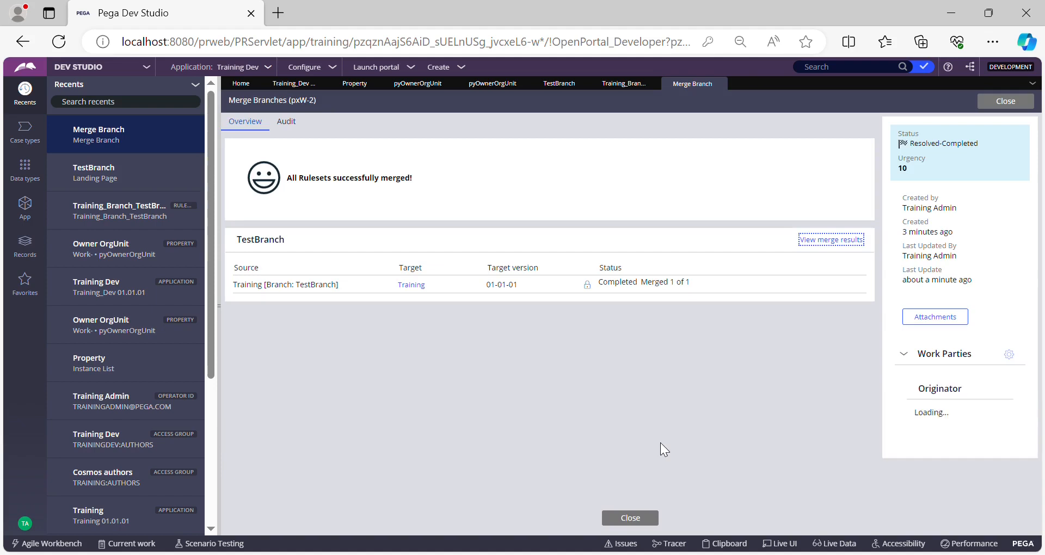
Step: Review the merge result, then refresh the Training_Branch_TestBranch ruleset and TestBranch to check their remaining rules
{"action": "left_click_drag", "start_coordinate": [294, 180], "coordinate": [418, 179]}
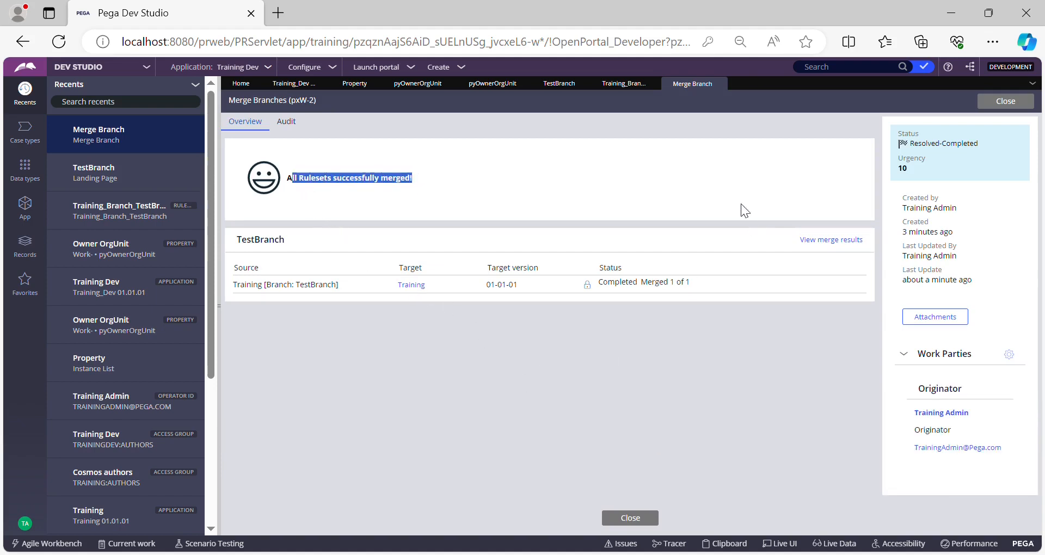
{"action": "left_click", "coordinate": [625, 86]}
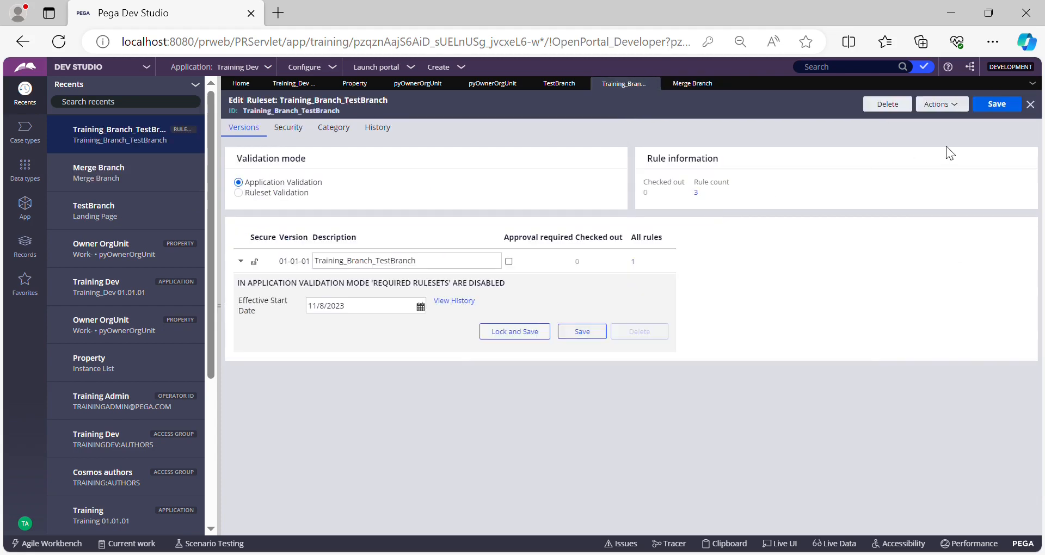
{"action": "left_click", "coordinate": [954, 104]}
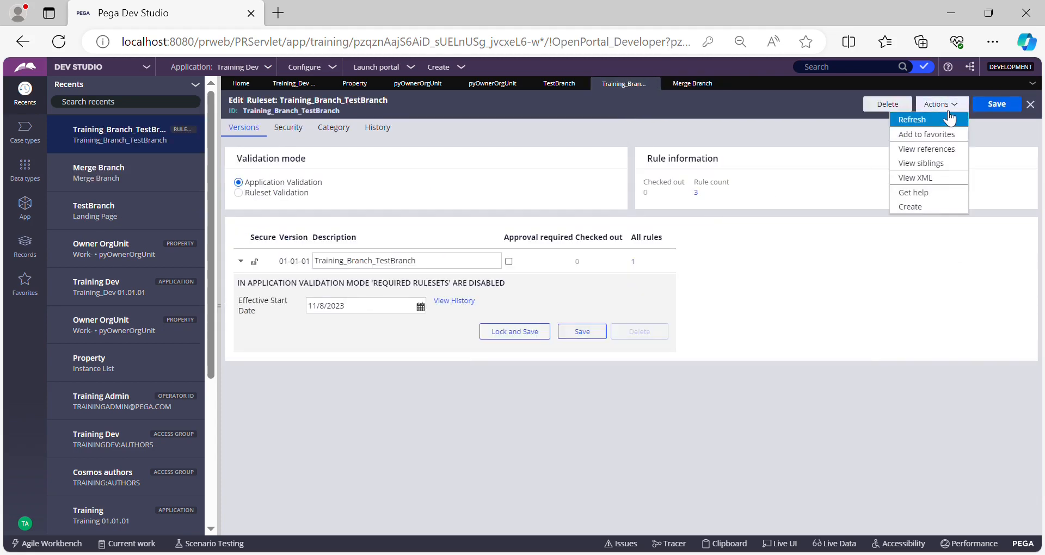
{"action": "left_click", "coordinate": [940, 120]}
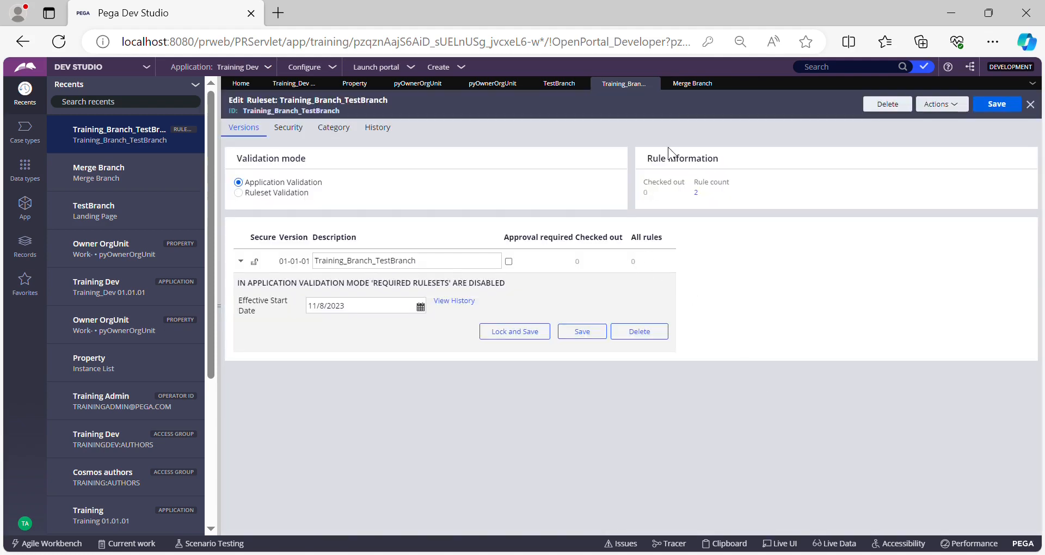
{"action": "left_click", "coordinate": [561, 85]}
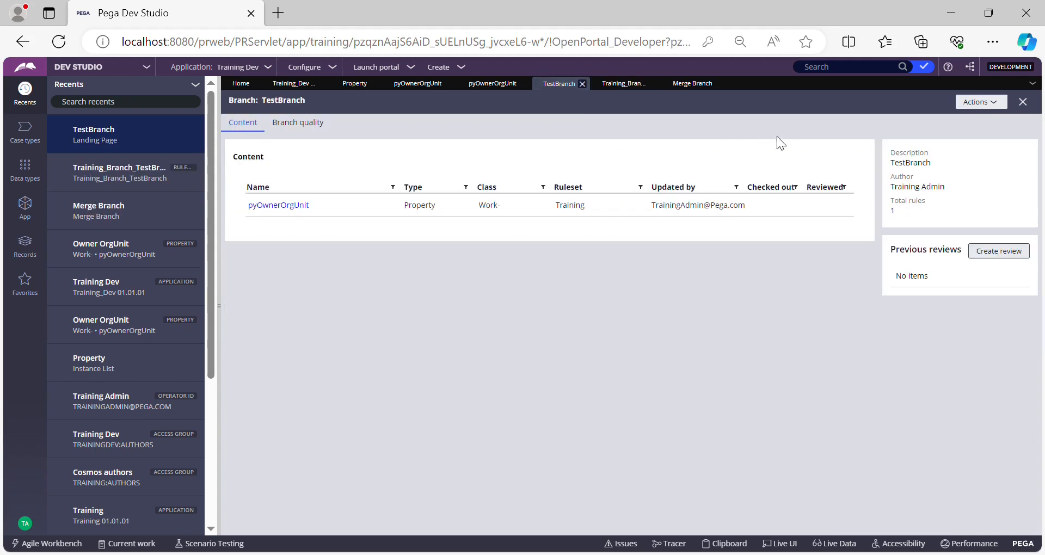
{"action": "left_click", "coordinate": [980, 102]}
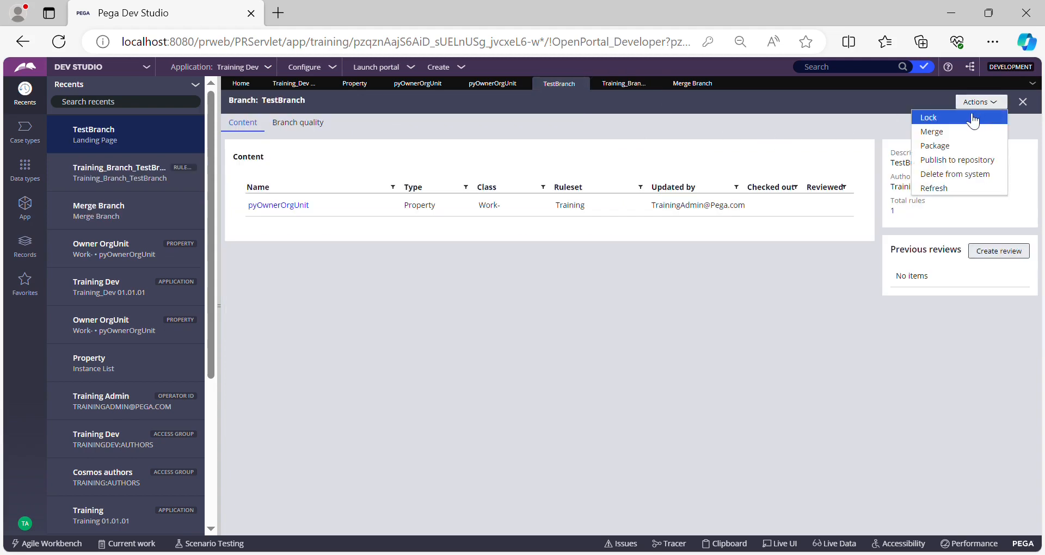
{"action": "left_click", "coordinate": [938, 190]}
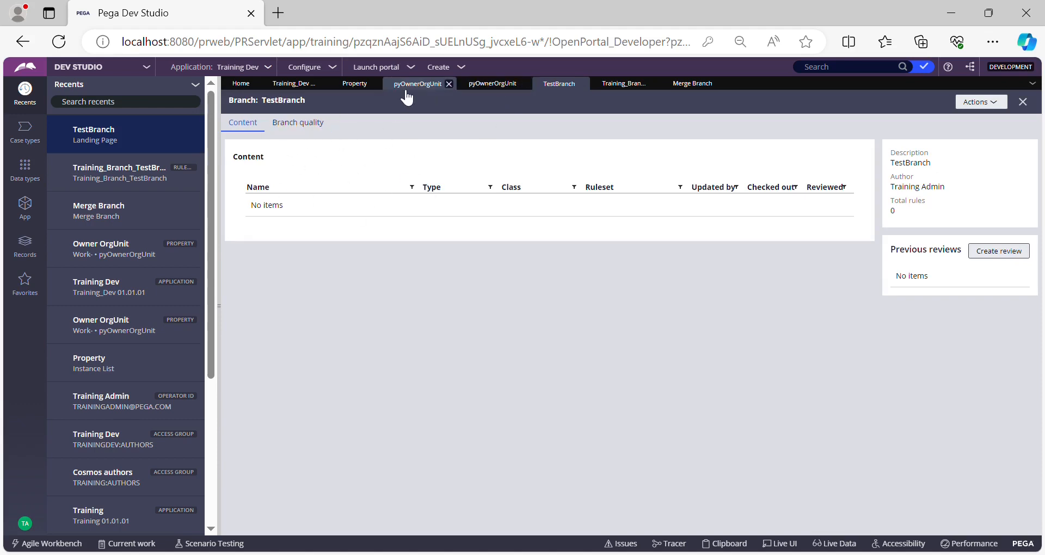
Step: Open the Training ruleset from the Training Dev application and list version 01-01-01's rules, sorted by most recently updated
{"action": "left_click", "coordinate": [308, 91]}
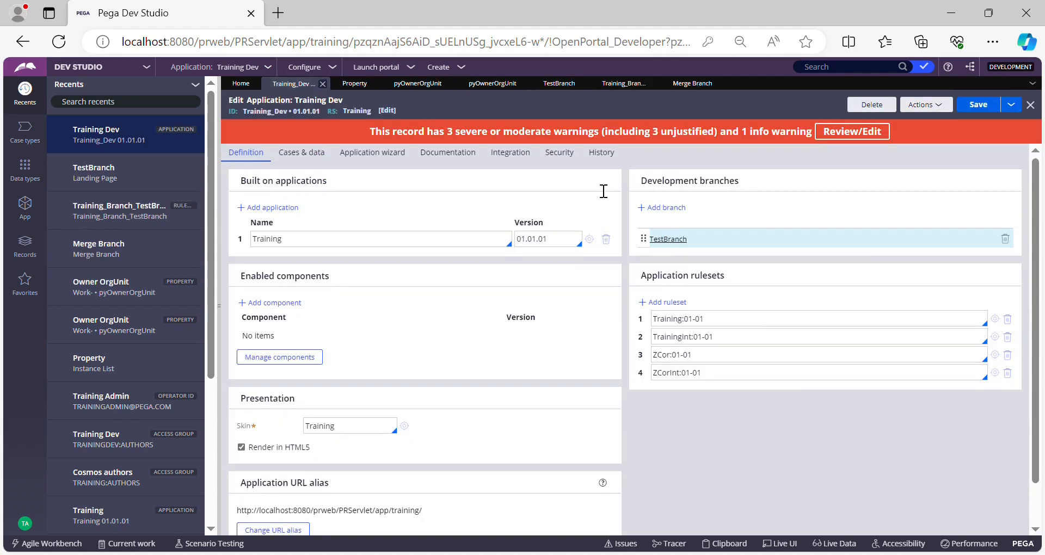
{"action": "left_click", "coordinate": [751, 320]}
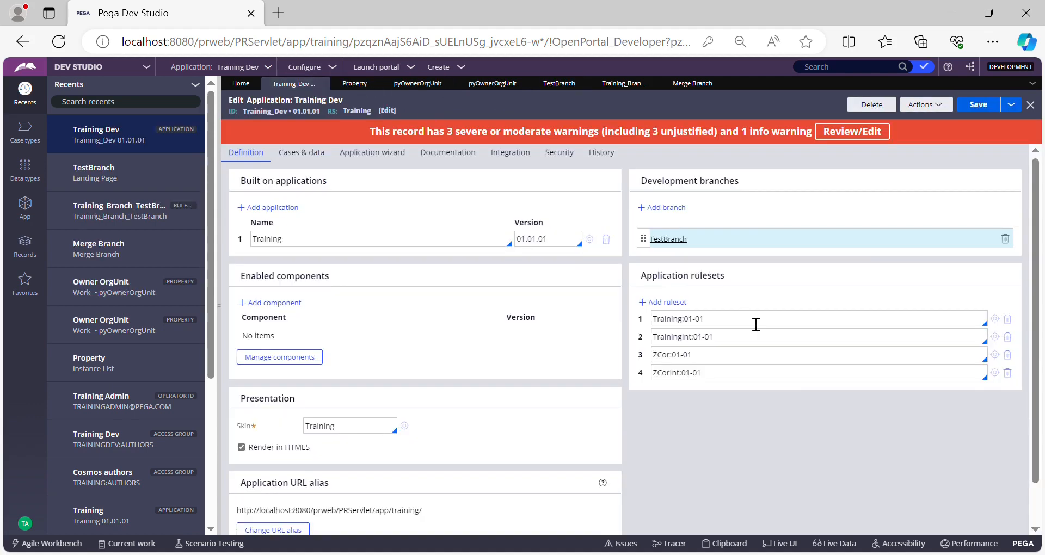
{"action": "left_click", "coordinate": [995, 319]}
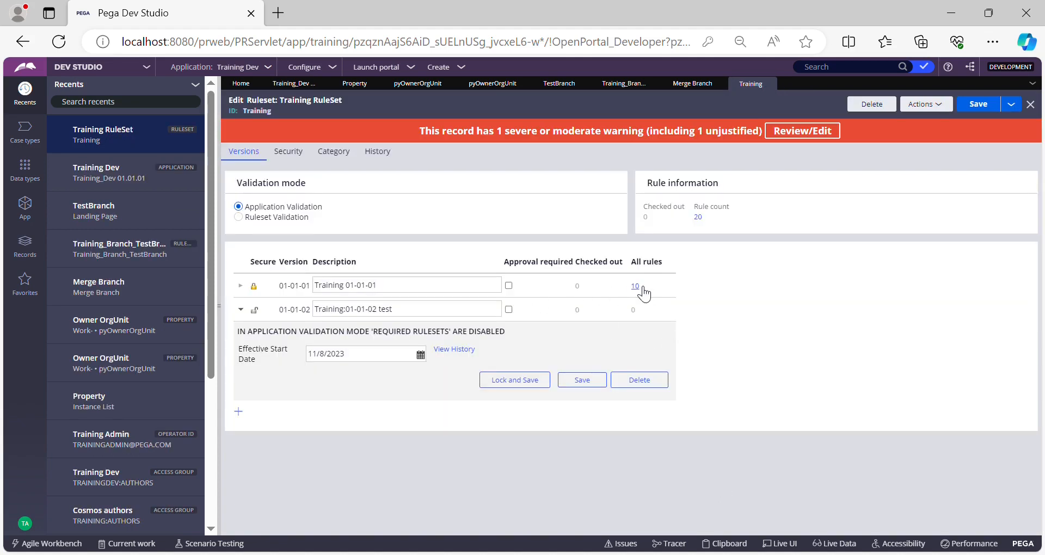
{"action": "left_click", "coordinate": [642, 289]}
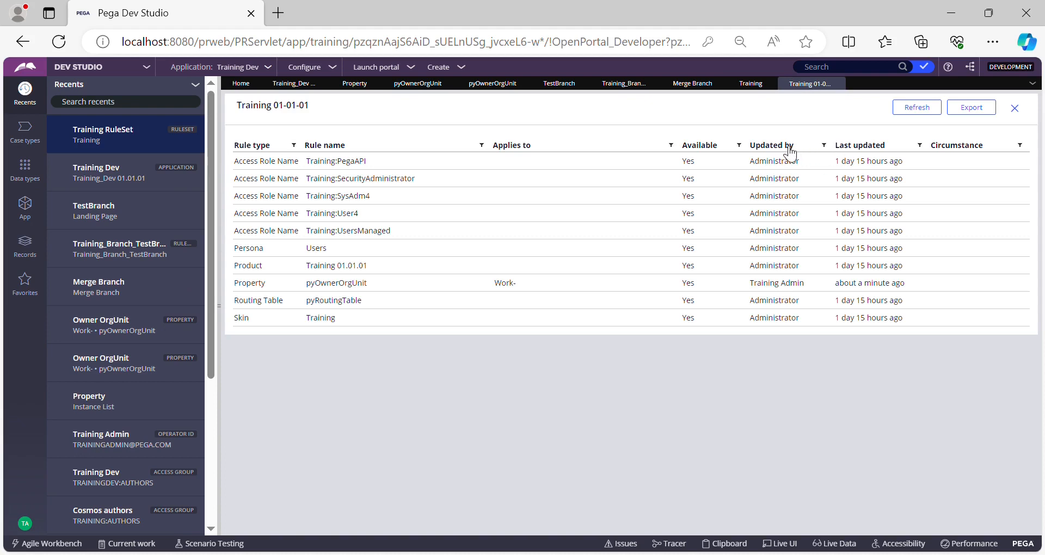
{"action": "left_click", "coordinate": [847, 146]}
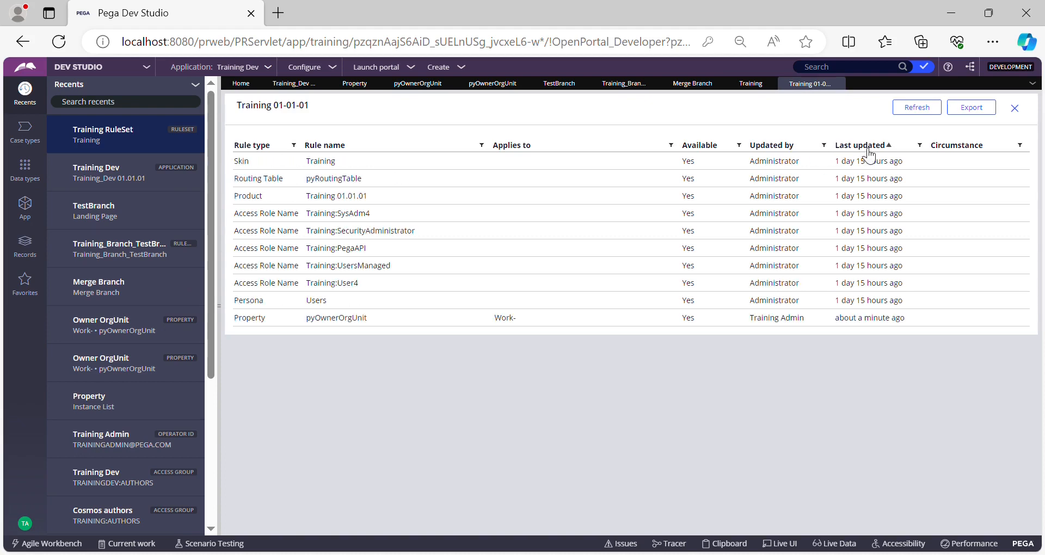
{"action": "left_click", "coordinate": [870, 147]}
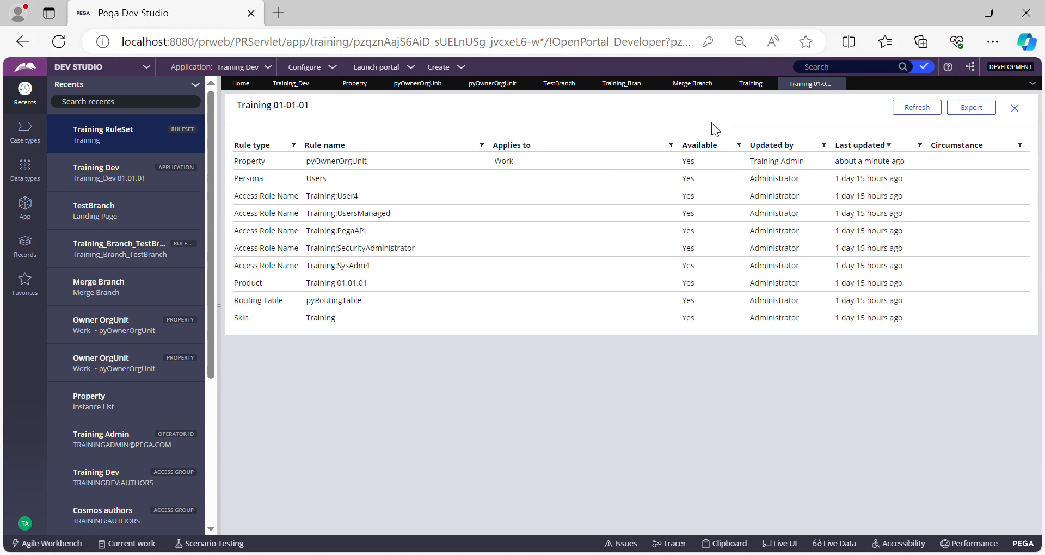
{"action": "double_click", "coordinate": [252, 107]}
{"action": "left_click_drag", "start_coordinate": [282, 110], "coordinate": [316, 113]}
{"action": "left_click", "coordinate": [331, 111]}
{"action": "left_click_drag", "start_coordinate": [310, 105], "coordinate": [248, 112]}
{"action": "left_click", "coordinate": [355, 110]}
Step: Switch to the Training application and change the workspace from App Studio to Dev Studio
{"action": "left_click", "coordinate": [303, 67]}
{"action": "mouse_move", "coordinate": [315, 152]}
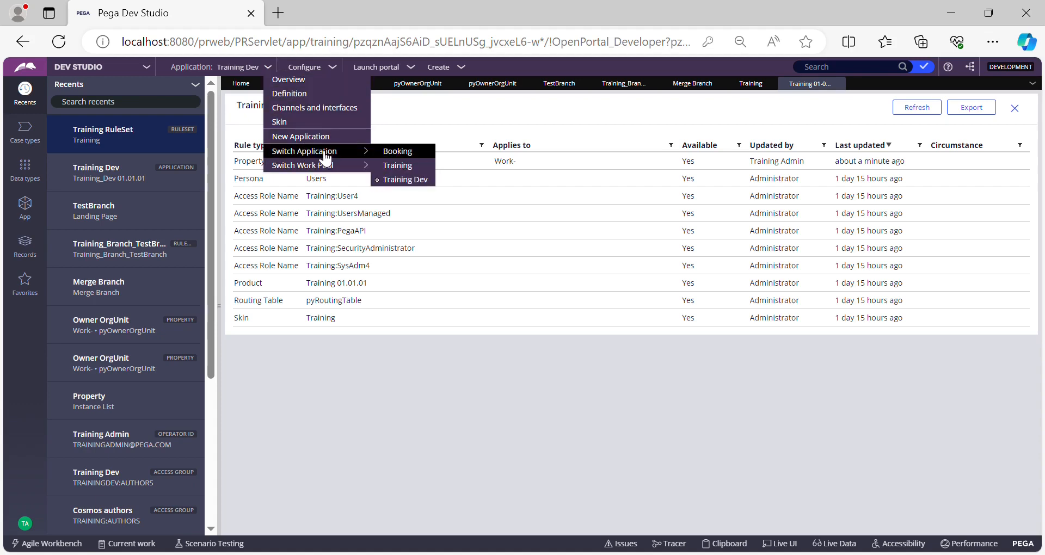
{"action": "left_click", "coordinate": [394, 168]}
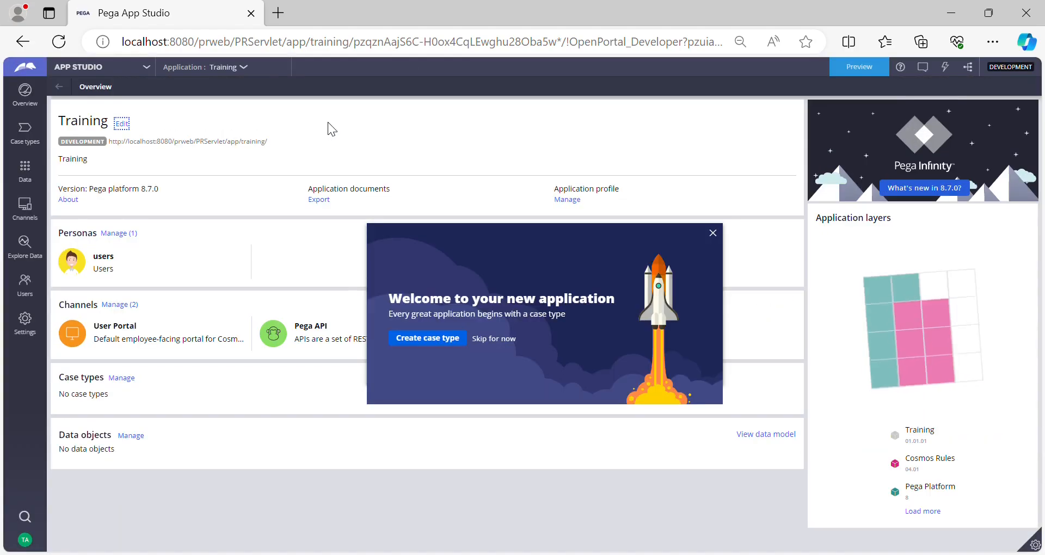
{"action": "left_click", "coordinate": [95, 69]}
{"action": "left_click", "coordinate": [93, 107]}
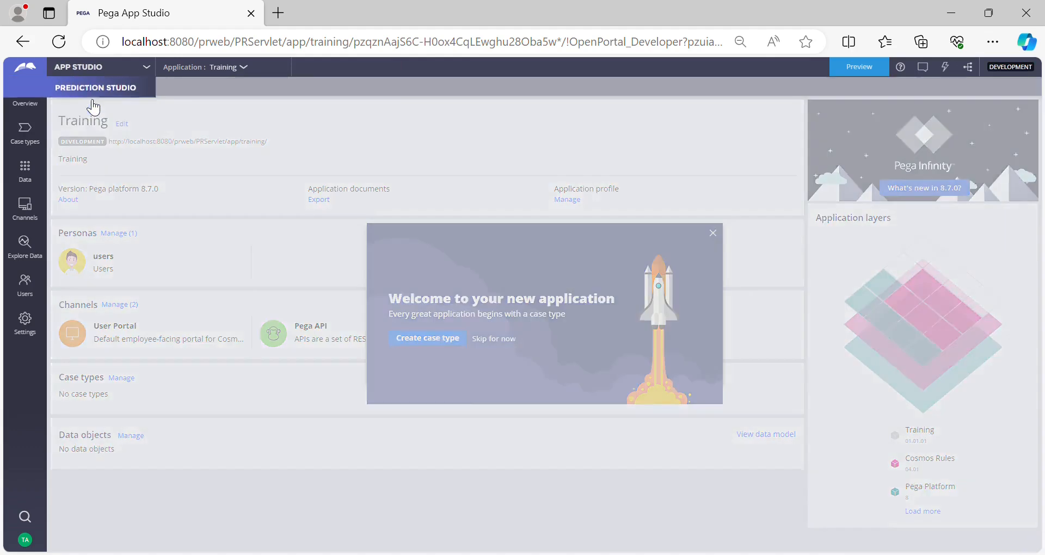